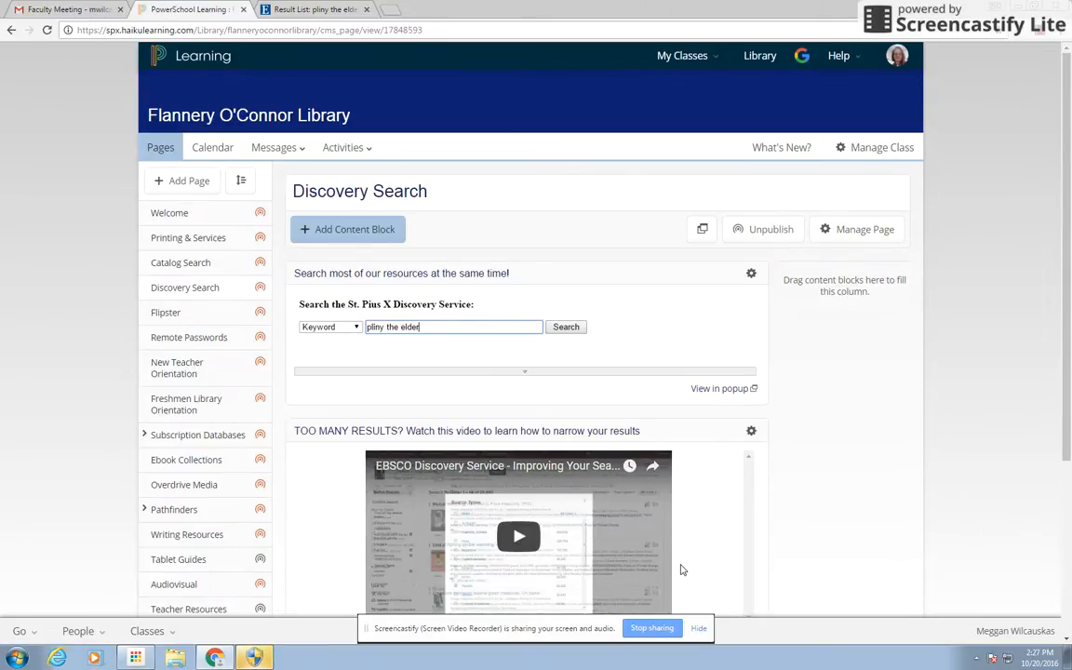
Open the sidebar's Writing Resources link in a new browser tab
{"action": "left_click_drag", "start_coordinate": [1070, 434], "coordinate": [1070, 521]}
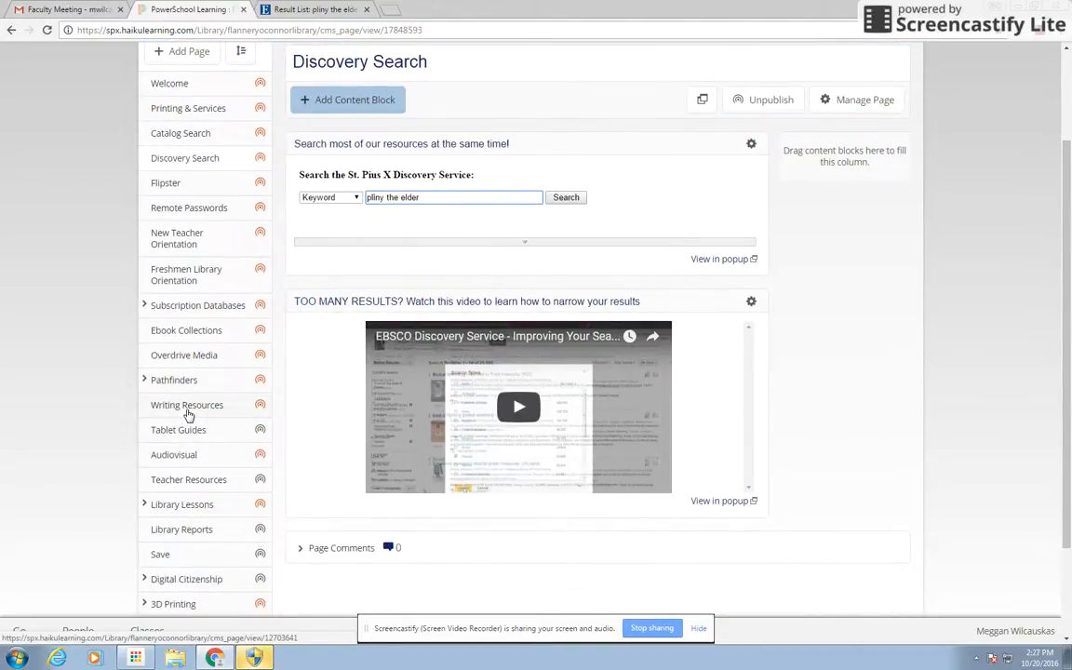
{"action": "right_click", "coordinate": [187, 415]}
{"action": "left_click", "coordinate": [224, 417]}
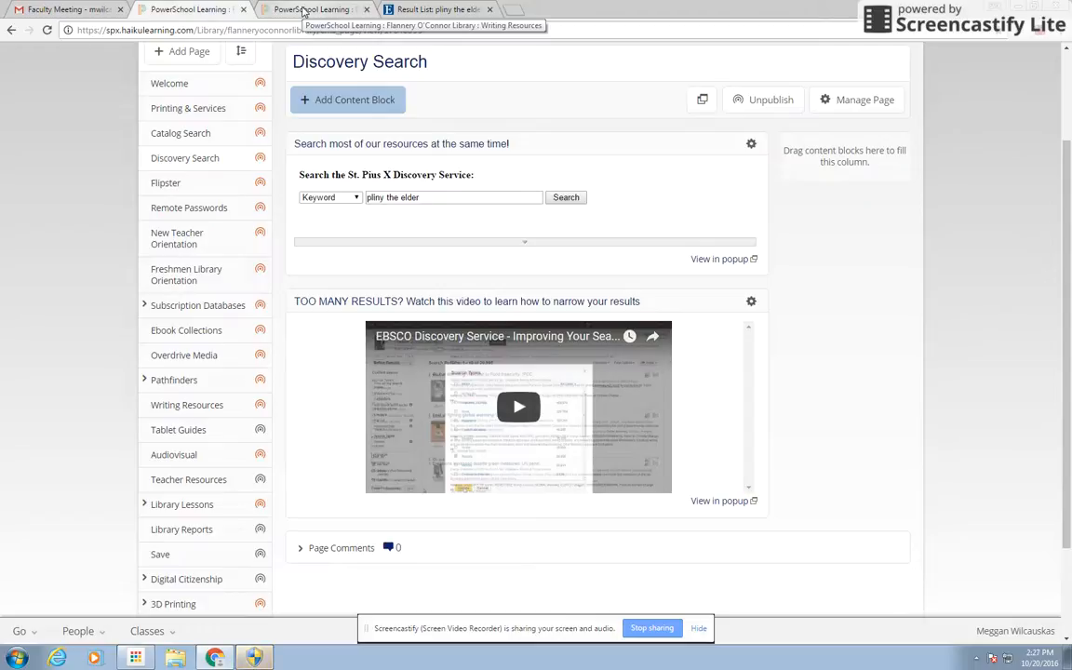
Switch to the Writing Resources tab and launch NoodleBib from its image link
{"action": "left_click", "coordinate": [305, 10]}
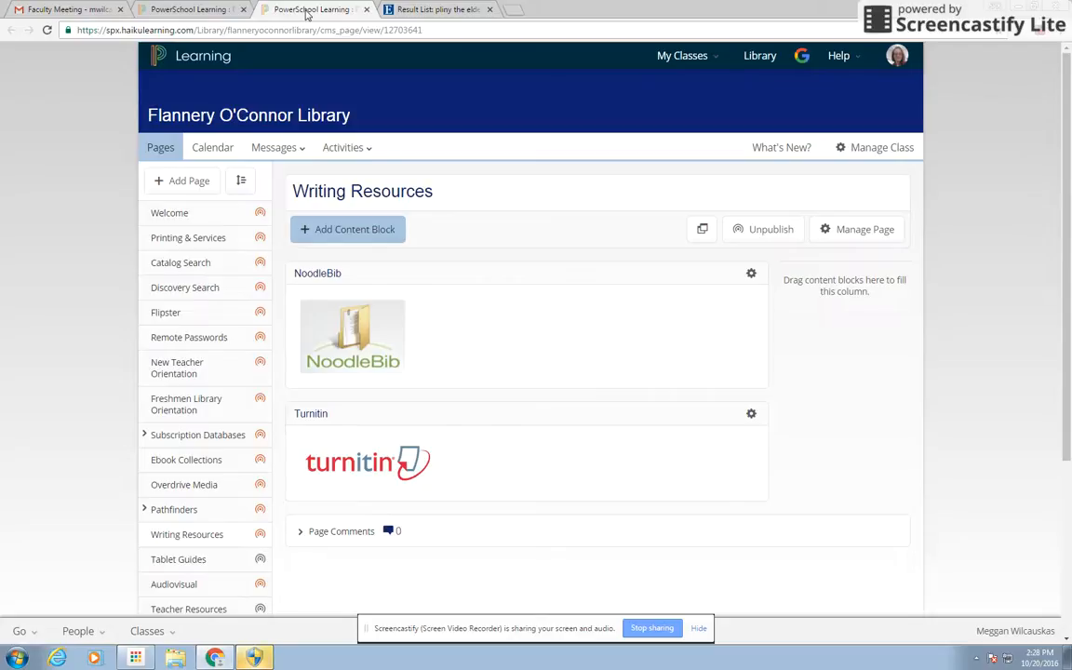
{"action": "left_click", "coordinate": [340, 339]}
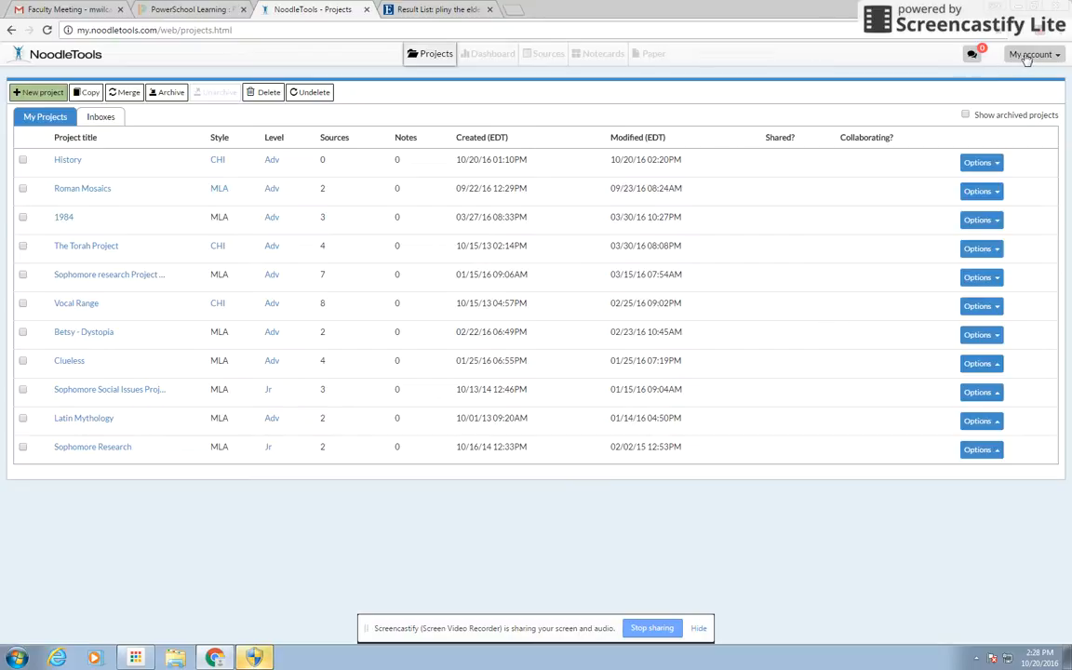
Sign out of NoodleTools and enter the personal ID on the Sign In page
{"action": "left_click", "coordinate": [1028, 56]}
{"action": "left_click", "coordinate": [1031, 109]}
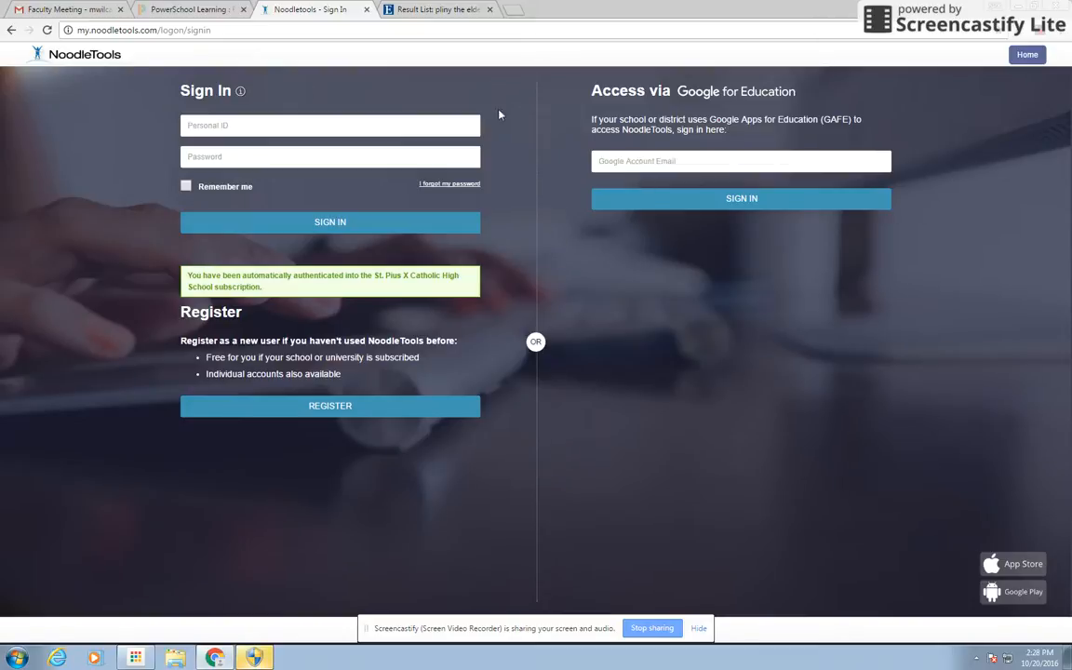
{"action": "left_click", "coordinate": [263, 124]}
{"action": "type", "text": "m"}
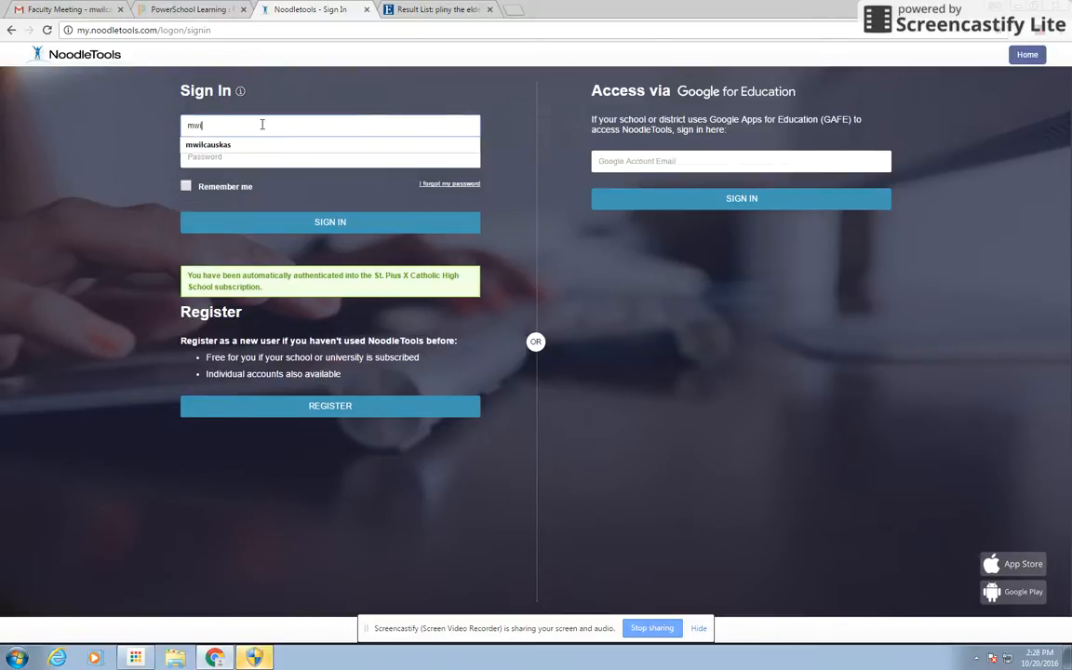
{"action": "key", "text": "BackSpace"}
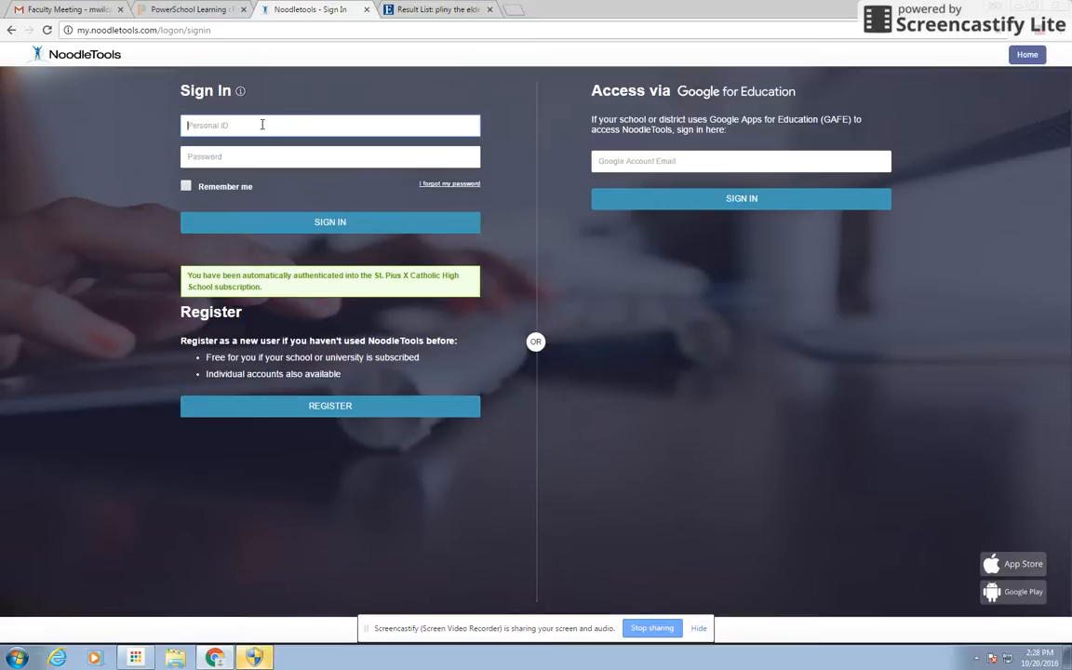
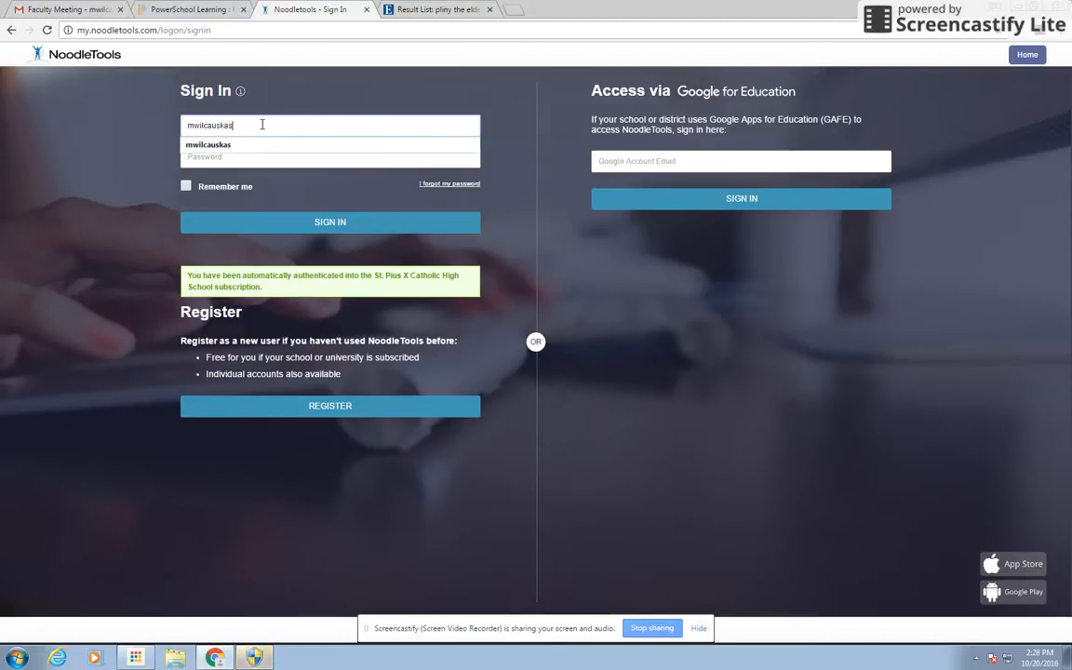
Enter the account password and sign back in
{"action": "left_click", "coordinate": [250, 160]}
{"action": "type", "text": "••••••••••"}
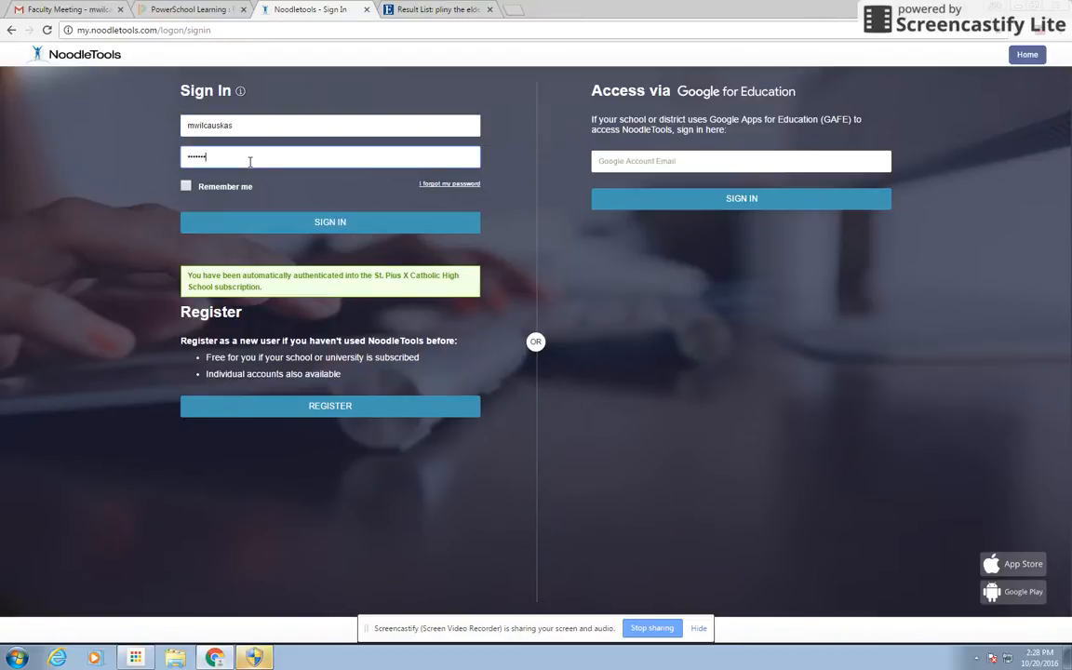
{"action": "key", "text": "Return"}
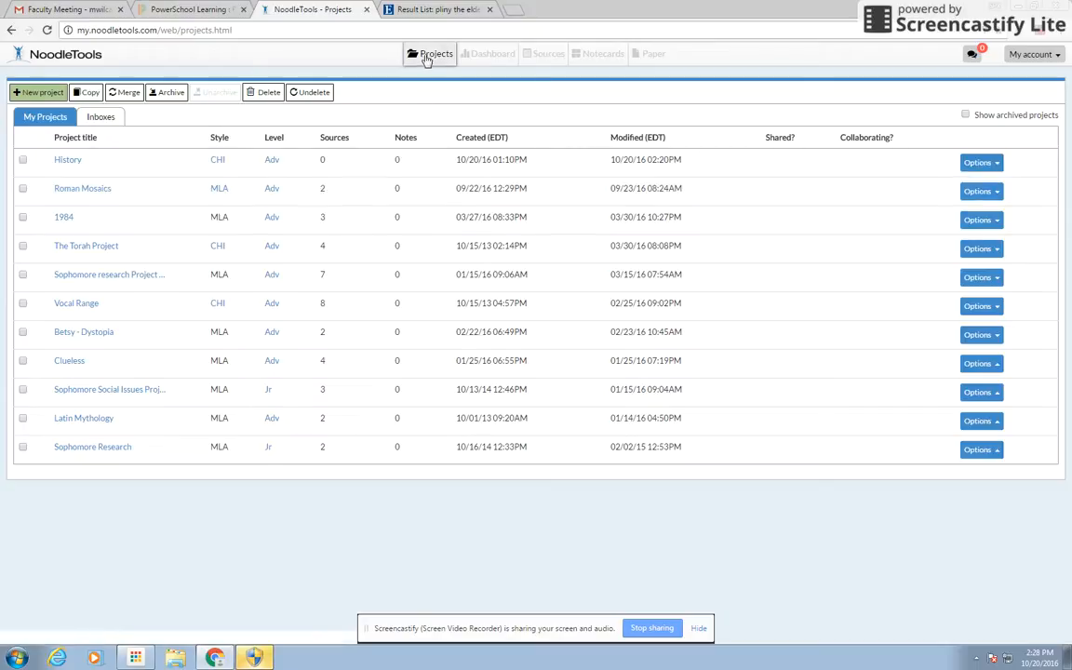
Create a Chicago/Turabian Advanced project, amending the suggested title History to the unique History 1
{"action": "left_click", "coordinate": [40, 95]}
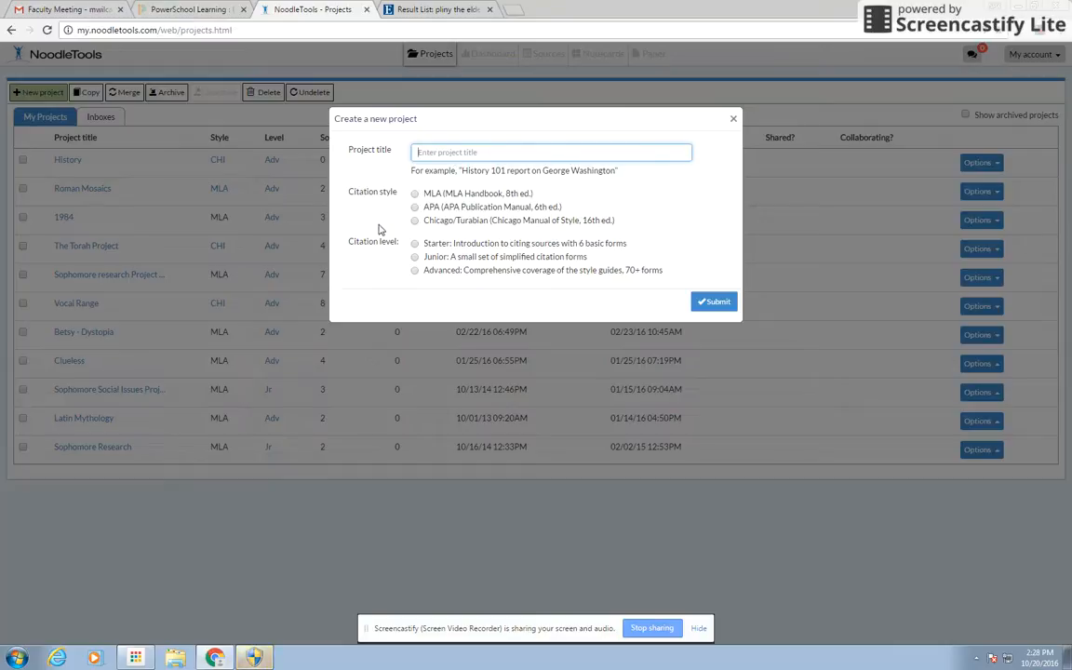
{"action": "left_click", "coordinate": [416, 221]}
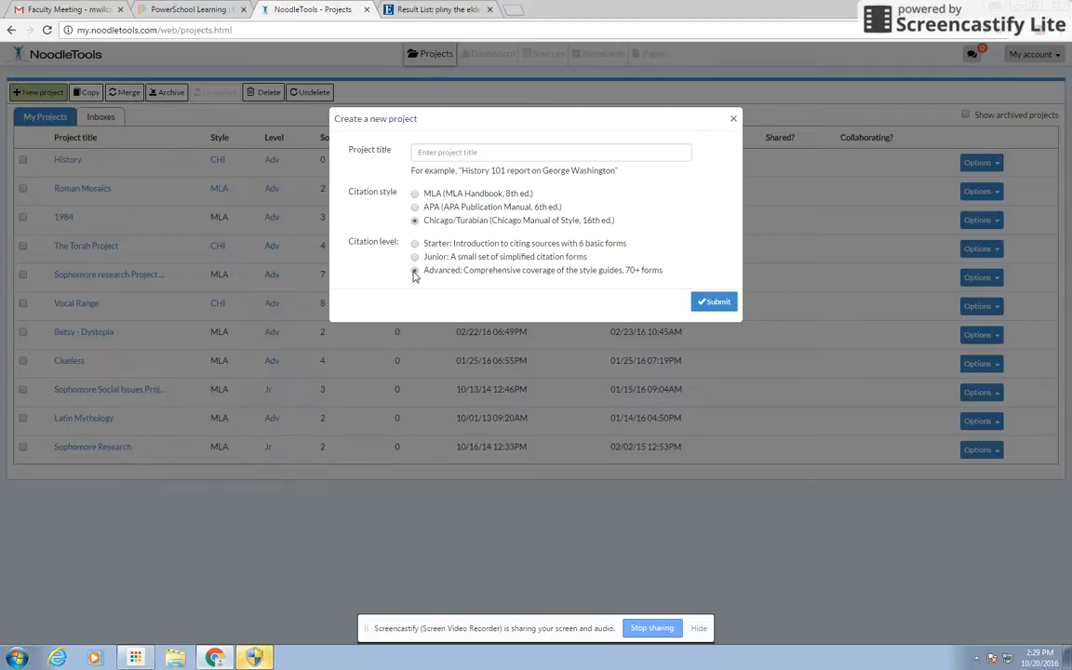
{"action": "left_click", "coordinate": [705, 307]}
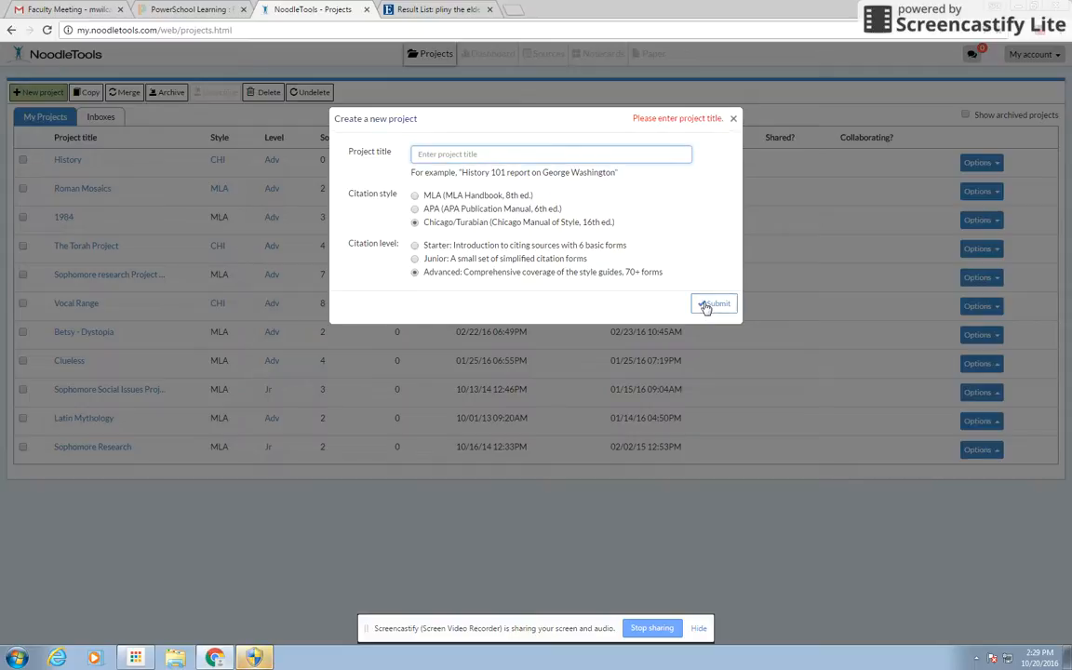
{"action": "type", "text": "H"}
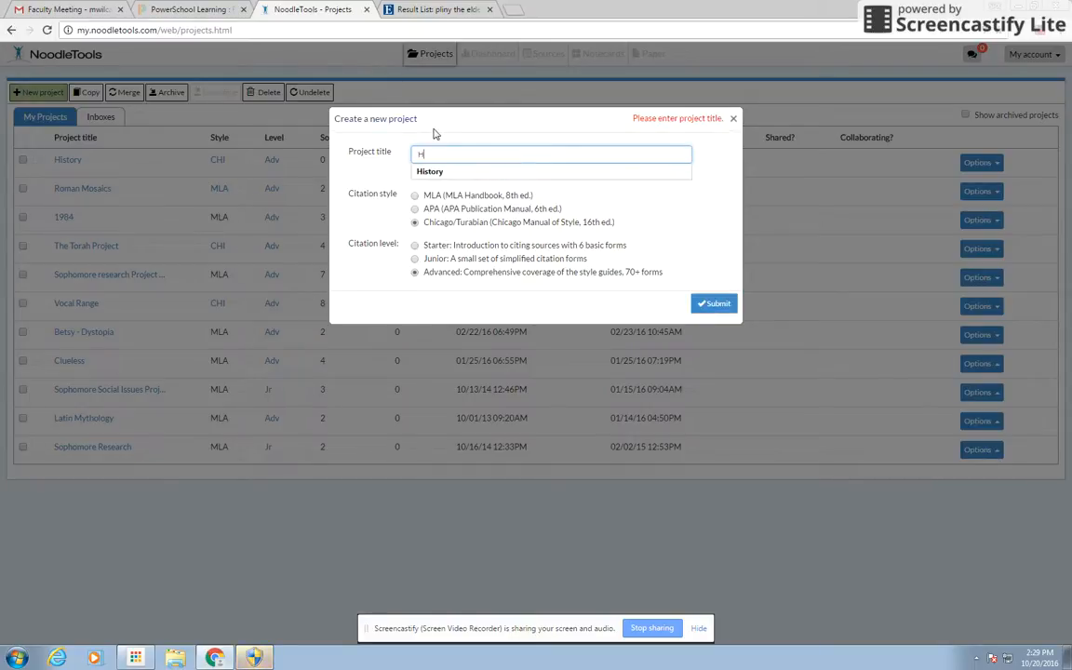
{"action": "type", "text": "is"}
{"action": "key", "text": "Down"}
{"action": "key", "text": "Return"}
{"action": "left_click", "coordinate": [721, 309]}
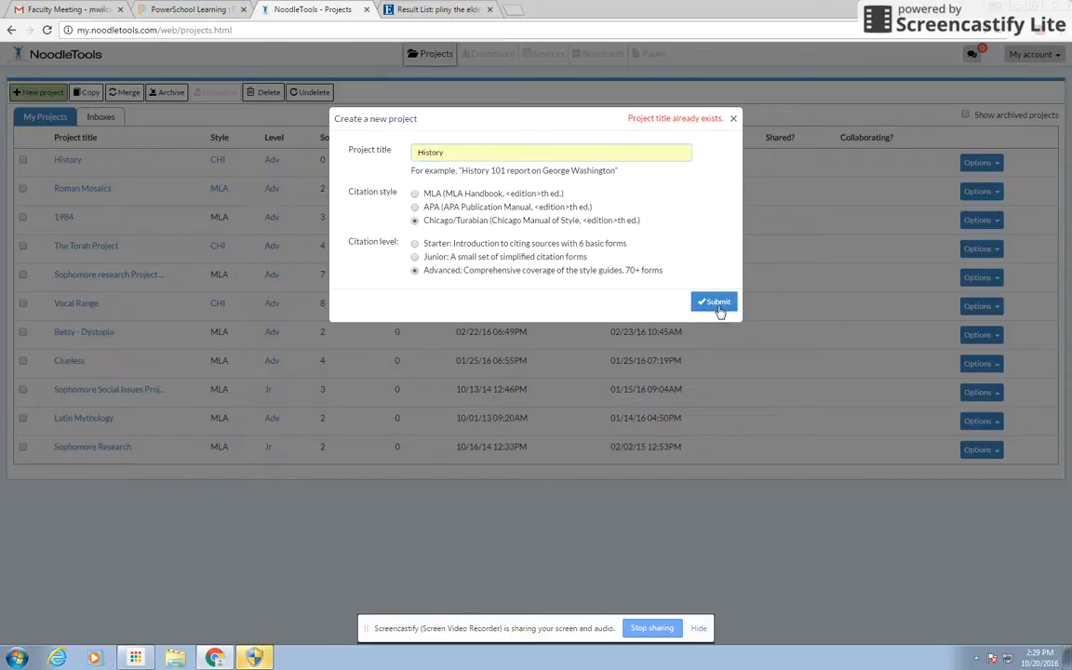
{"action": "left_click", "coordinate": [515, 149]}
{"action": "type", "text": "2"}
{"action": "key", "text": "Return"}
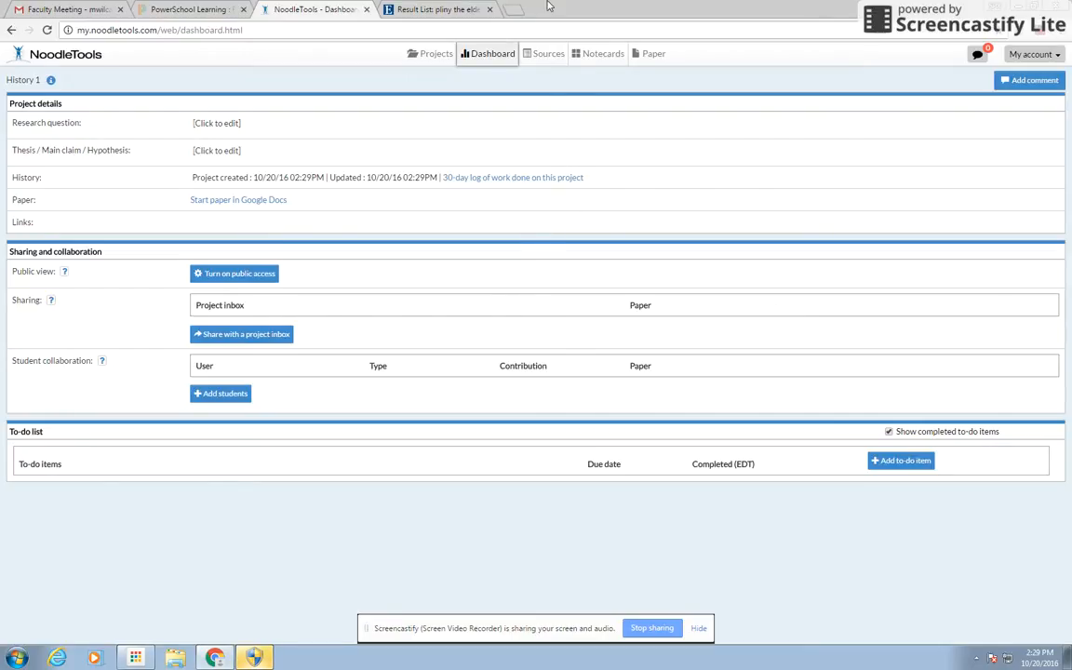
Go to the Sources tab to view History 1's empty CHI Bibliography
{"action": "left_click", "coordinate": [547, 58]}
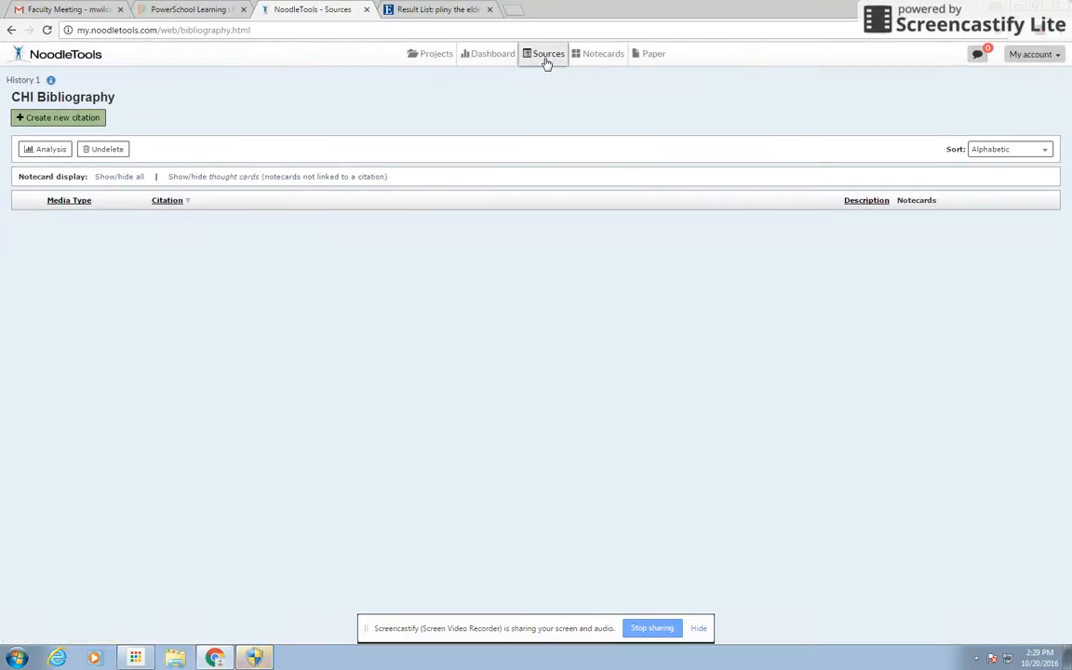
Start a new citation for a Print or in-hand Book source
{"action": "left_click", "coordinate": [88, 124]}
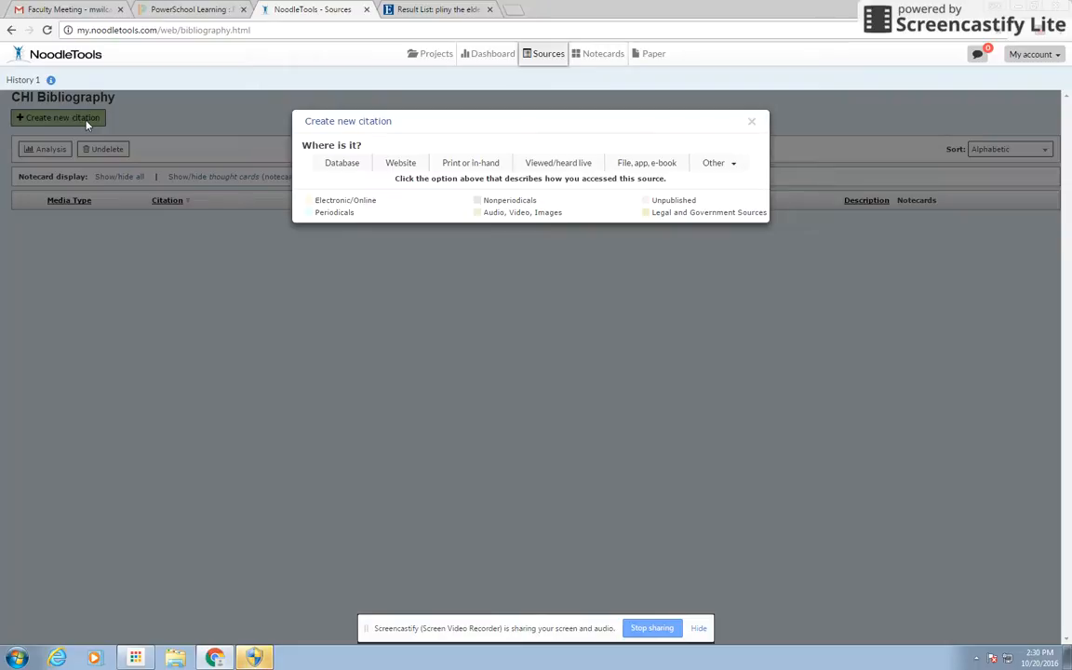
{"action": "left_click", "coordinate": [459, 168]}
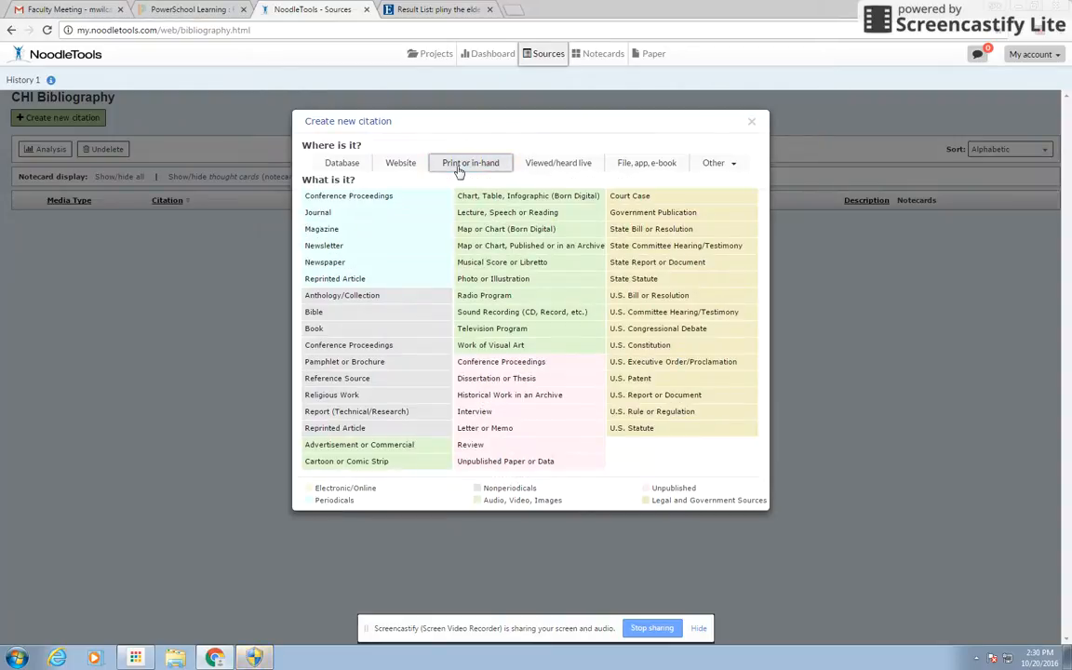
{"action": "left_click", "coordinate": [316, 331]}
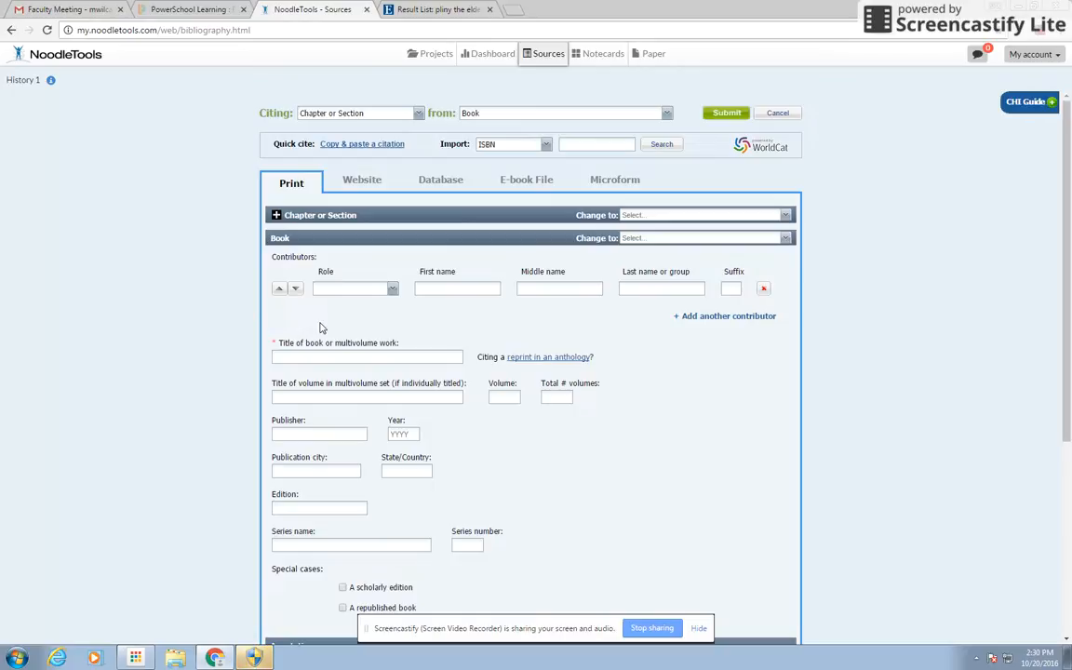
{"action": "left_click", "coordinate": [577, 146]}
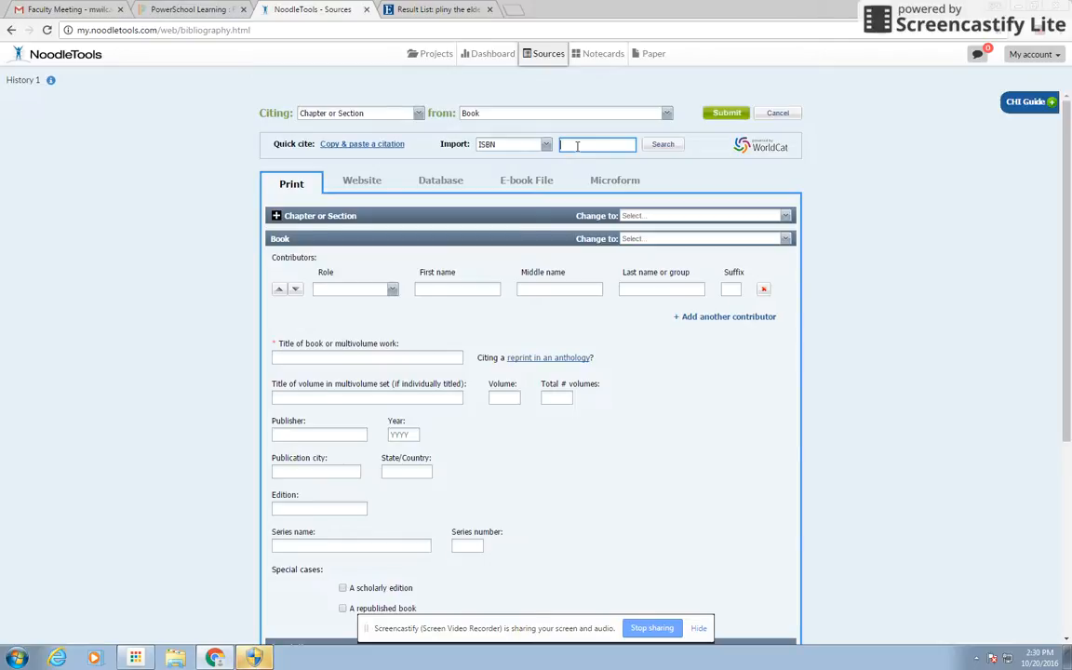
{"action": "type", "text": "9780143106715"}
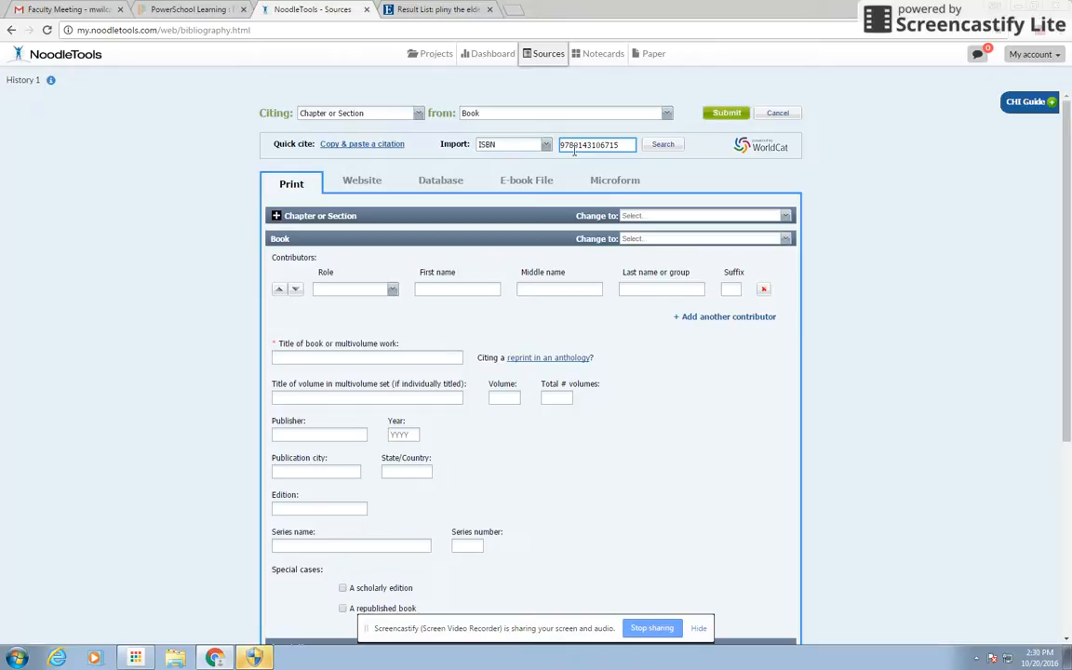
{"action": "left_click", "coordinate": [662, 146]}
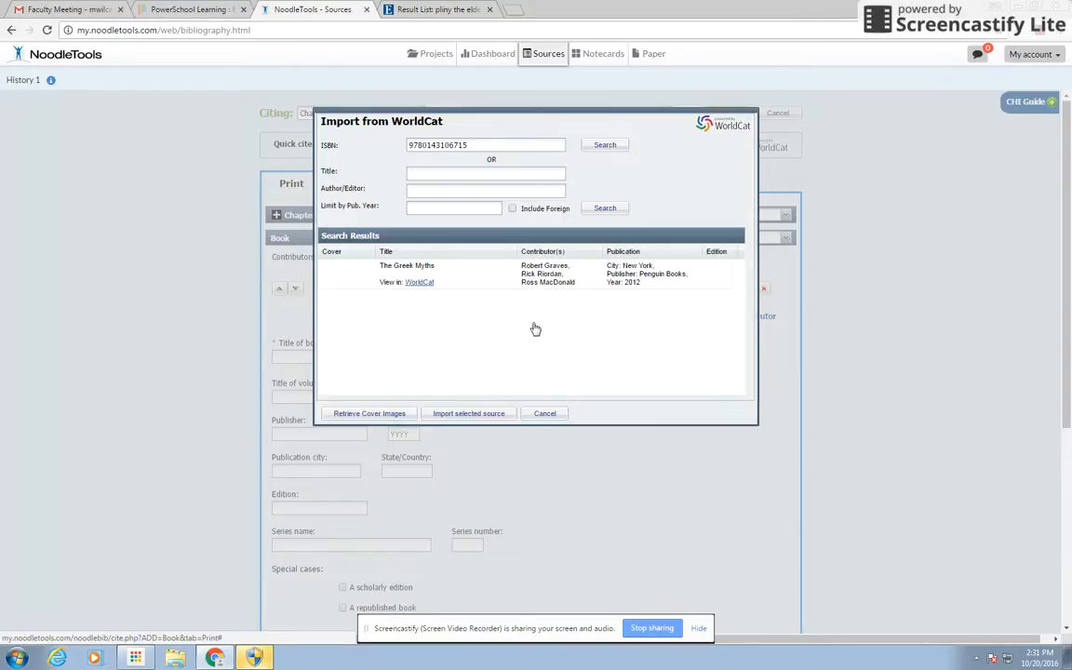
Import The Greek Myths WorldCat record into the book citation form
{"action": "left_click", "coordinate": [546, 281]}
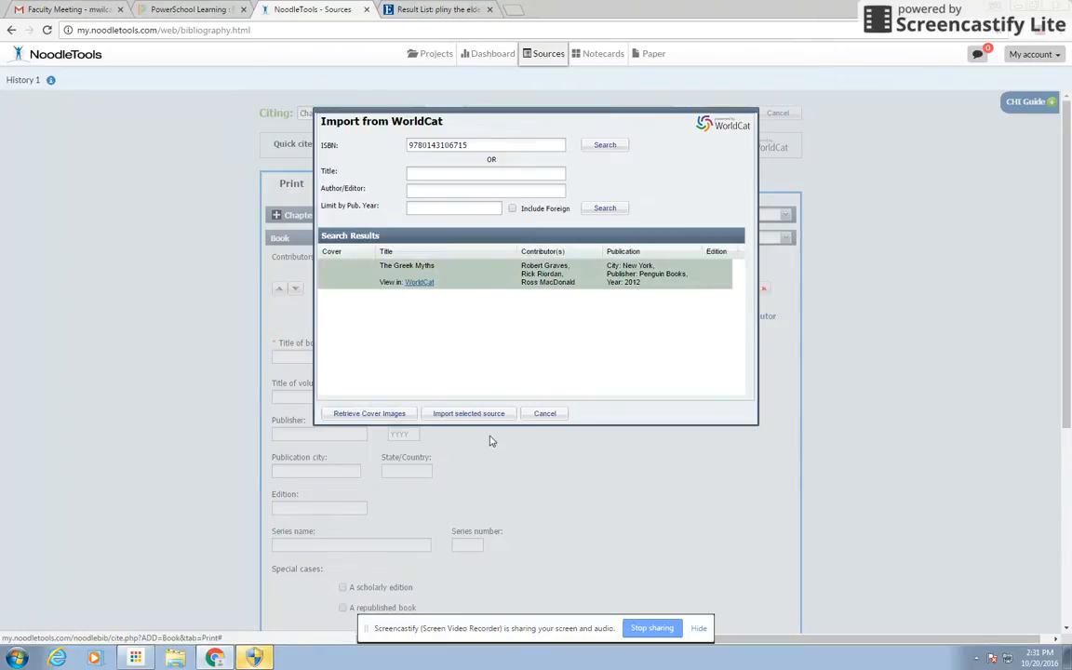
{"action": "left_click", "coordinate": [470, 414]}
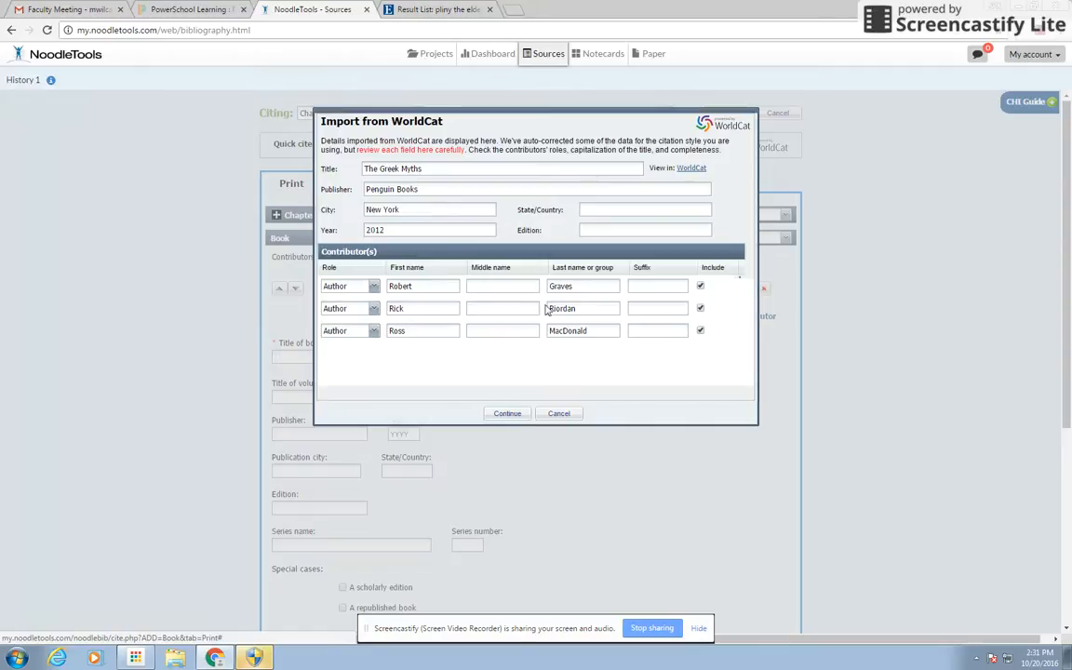
{"action": "left_click", "coordinate": [506, 414]}
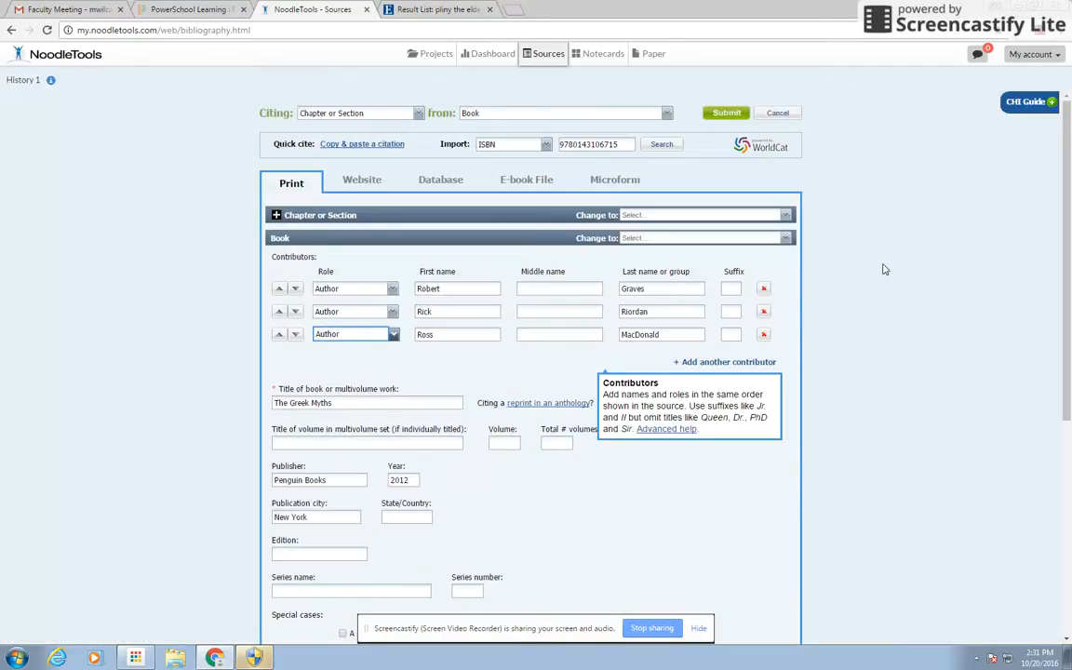
Add a placeholder annotation at the bottom of the form and save the citation
{"action": "left_click_drag", "start_coordinate": [1066, 196], "coordinate": [1066, 284]}
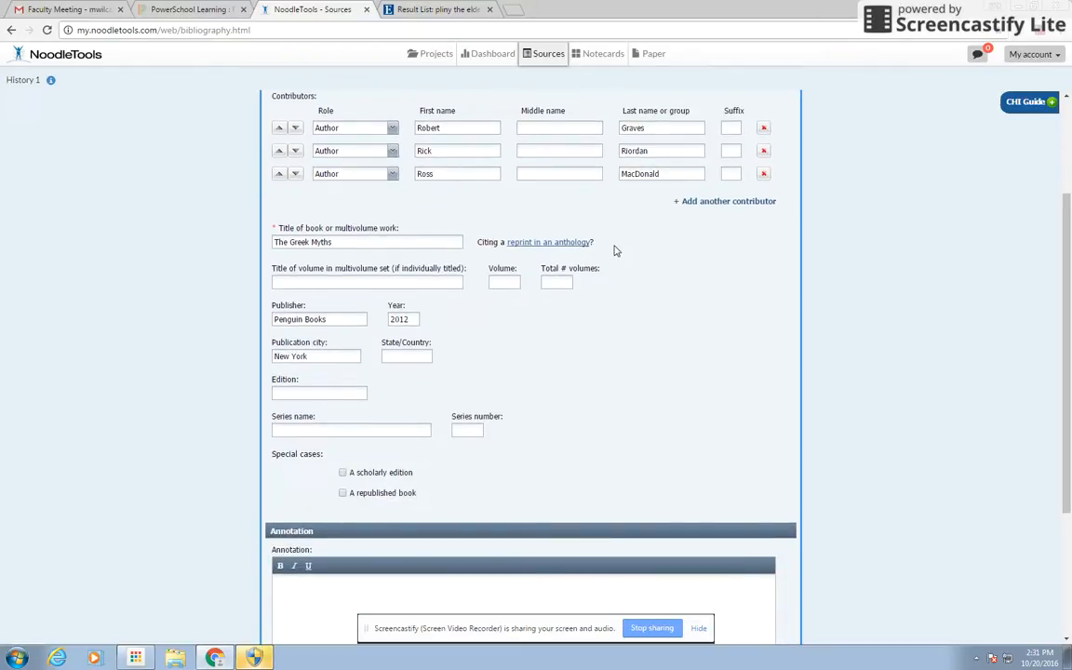
{"action": "left_click_drag", "start_coordinate": [1067, 318], "coordinate": [1063, 483]}
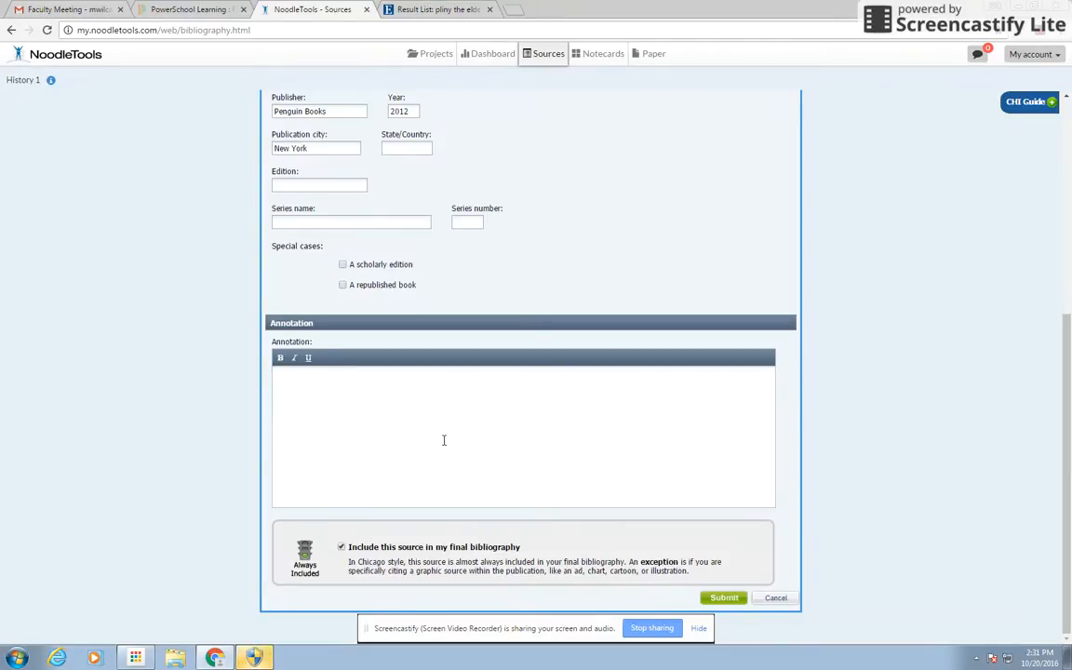
{"action": "type", "text": "d bjbjbf knjkbjgs djbjd"}
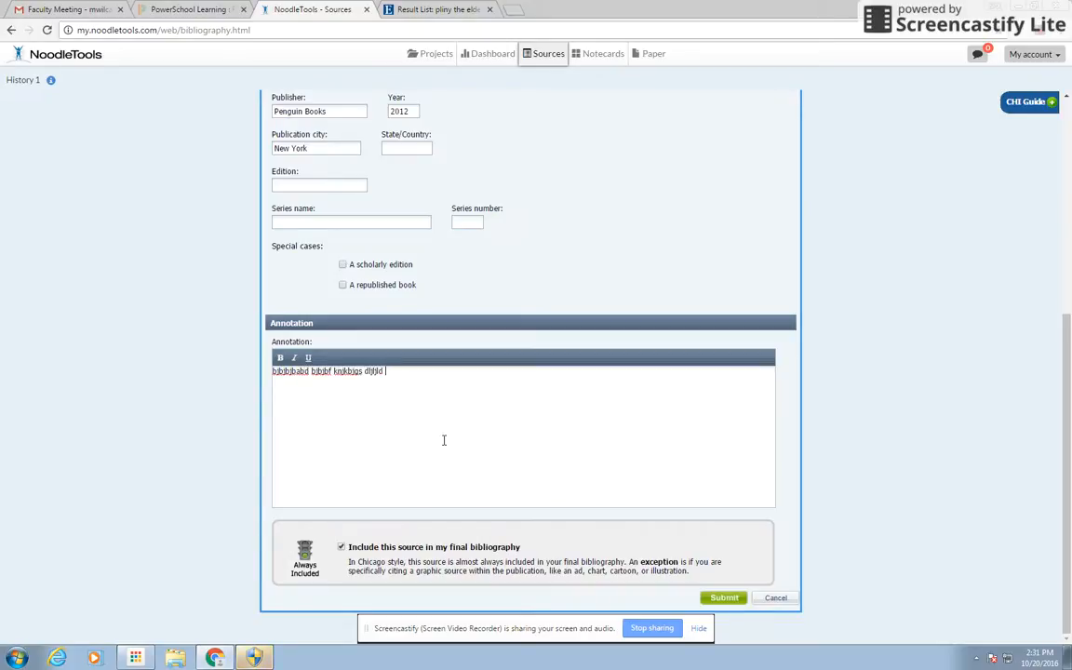
{"action": "type", "text": "ljljd"}
{"action": "left_click", "coordinate": [715, 599]}
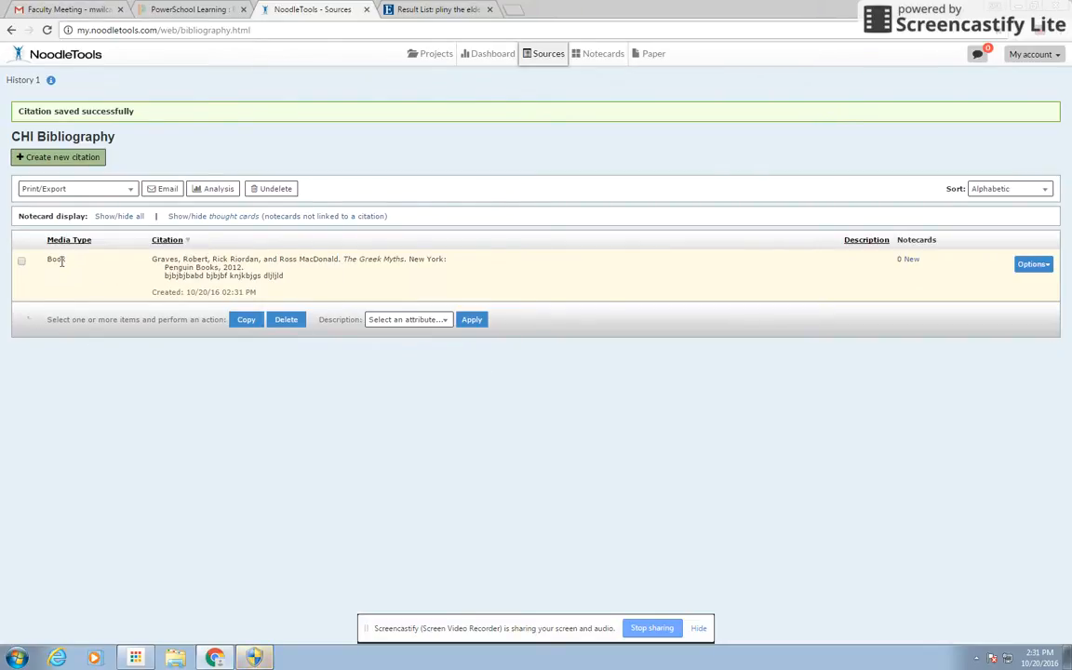
{"action": "left_click", "coordinate": [1040, 267]}
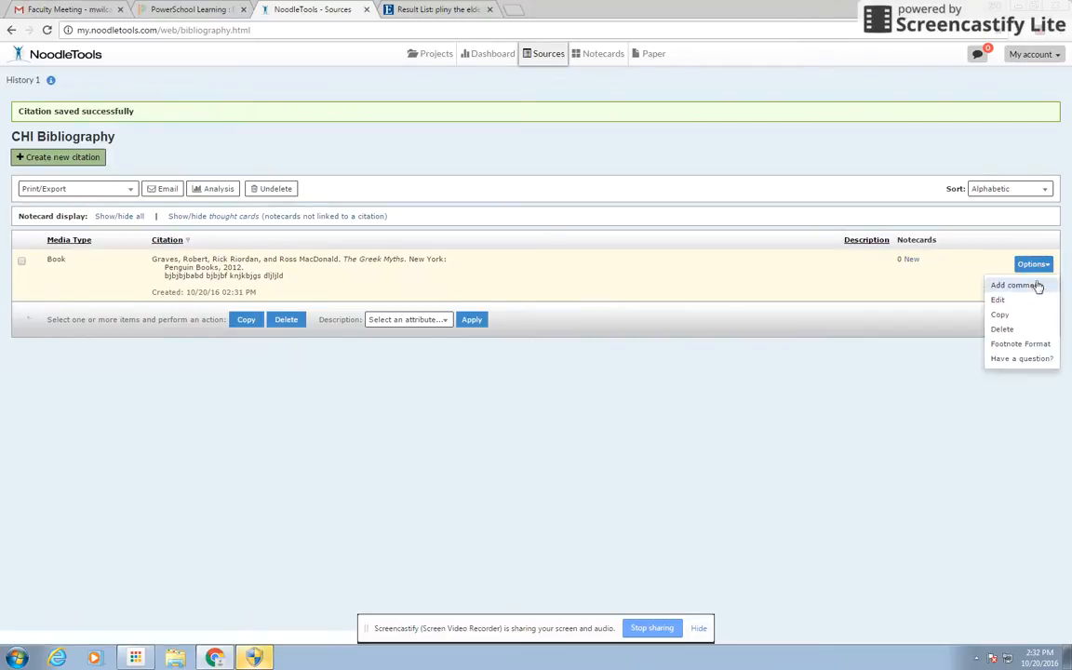
{"action": "left_click", "coordinate": [1035, 347]}
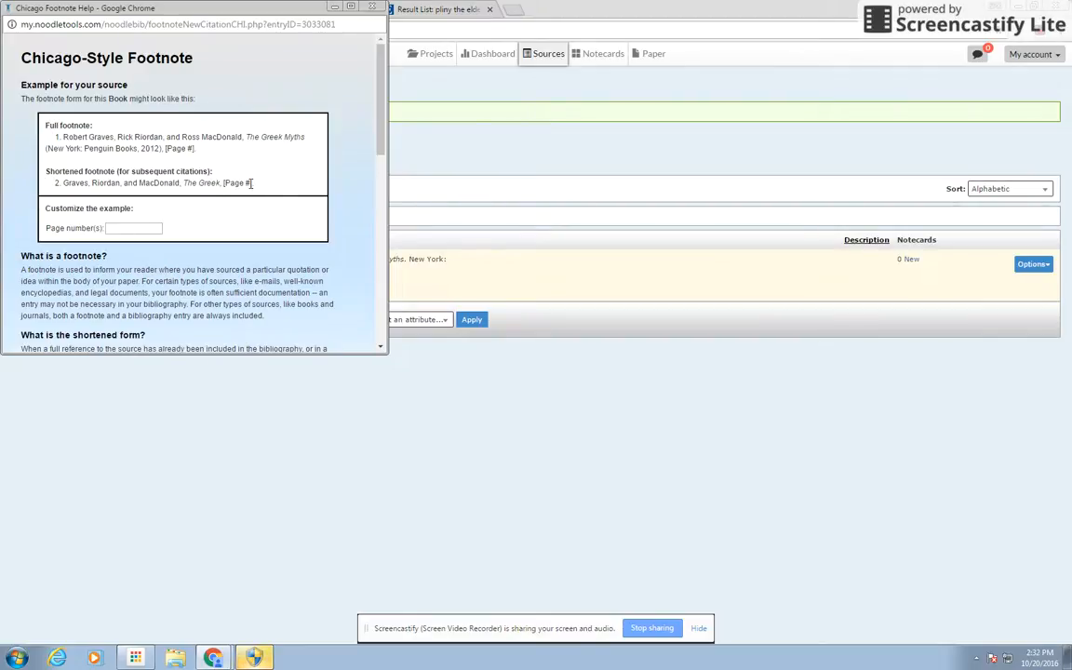
{"action": "left_click", "coordinate": [146, 227]}
{"action": "type", "text": "212"}
{"action": "scroll", "coordinate": [344, 139], "scroll_direction": "down", "scroll_amount": 3}
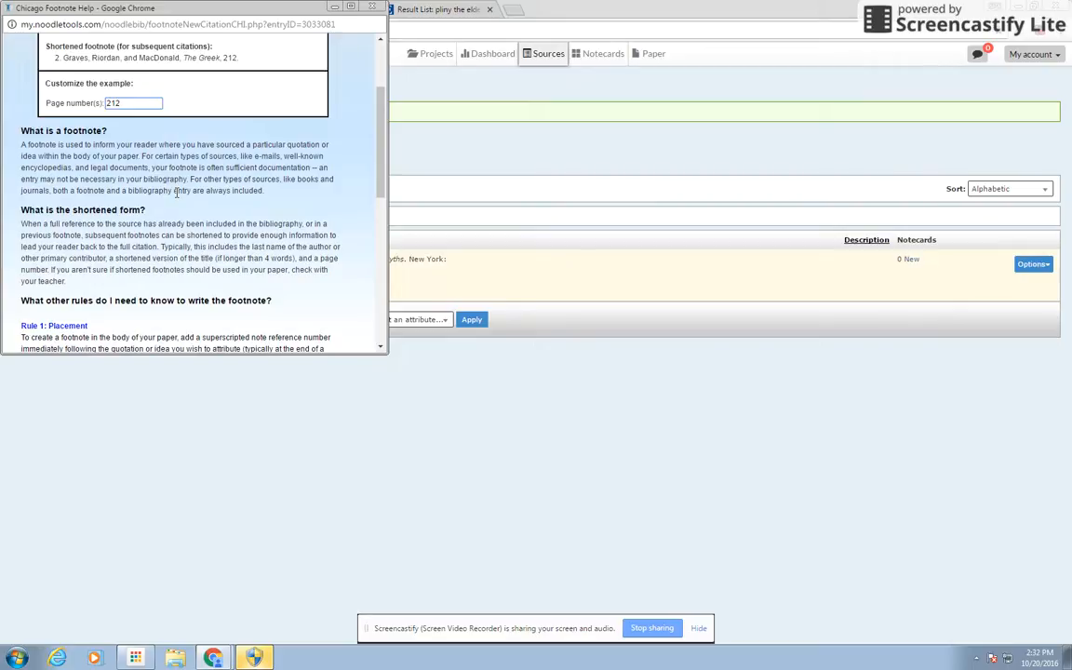
{"action": "scroll", "coordinate": [340, 158], "scroll_direction": "down", "scroll_amount": 6}
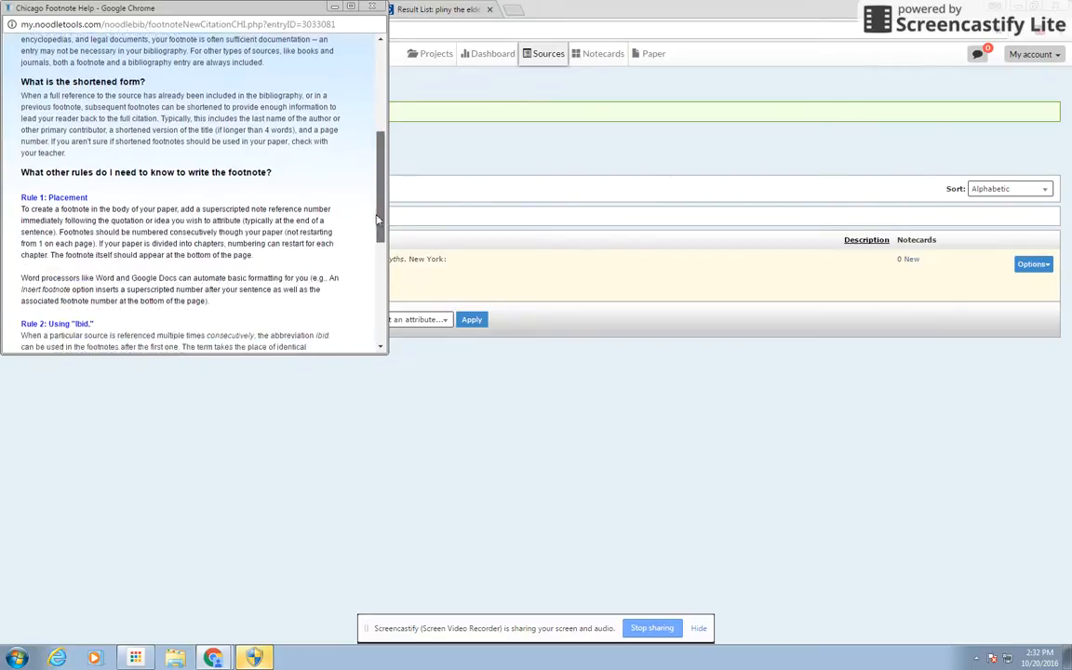
{"action": "scroll", "coordinate": [370, 223], "scroll_direction": "up", "scroll_amount": 10}
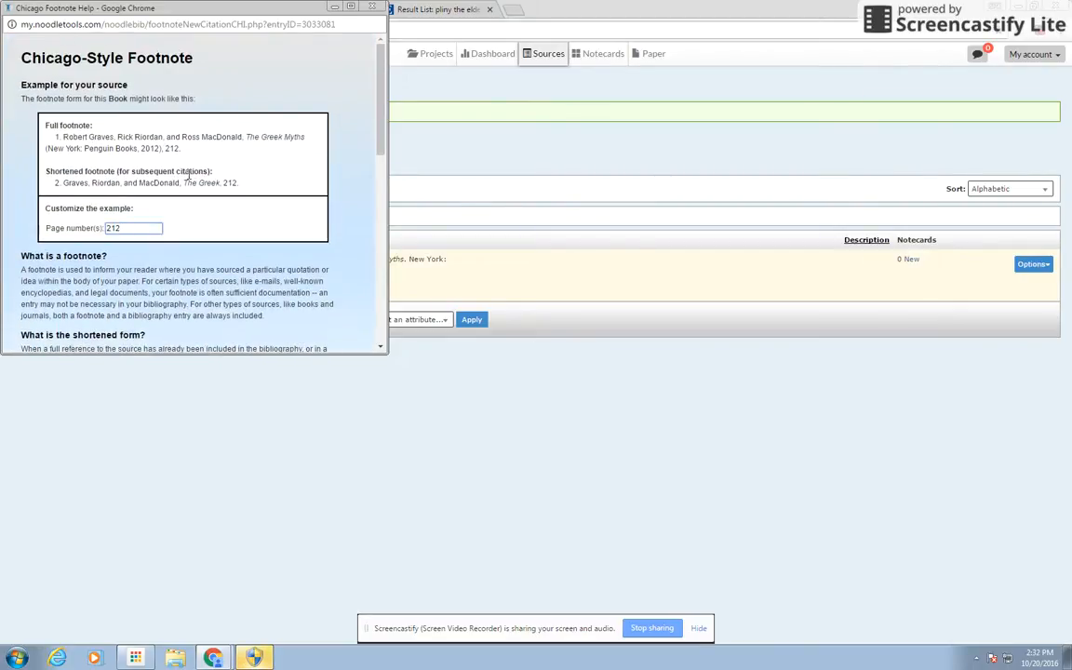
{"action": "left_click_drag", "start_coordinate": [181, 149], "coordinate": [41, 140]}
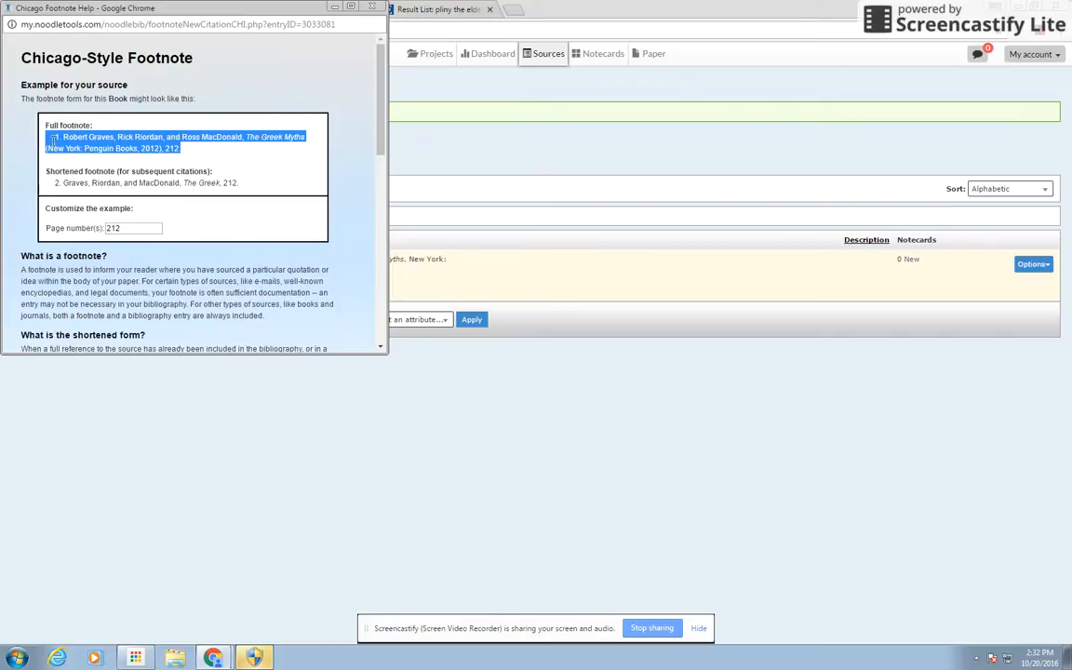
{"action": "left_click", "coordinate": [373, 8]}
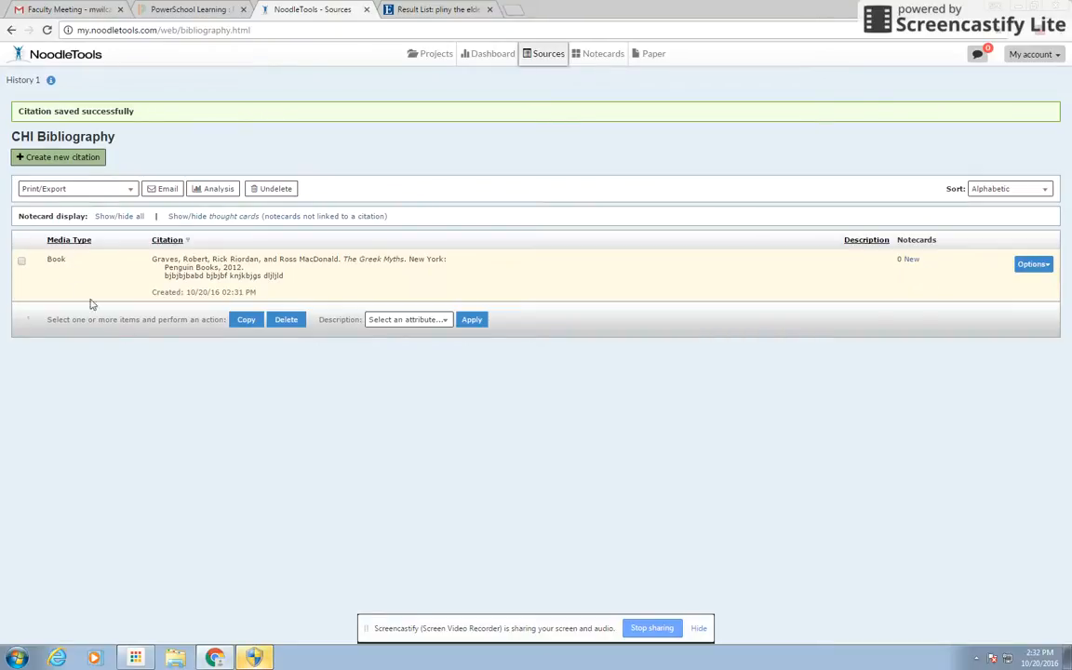
Return to the Discovery Search page and search library resources for 'pliny the elder'
{"action": "left_click", "coordinate": [164, 10]}
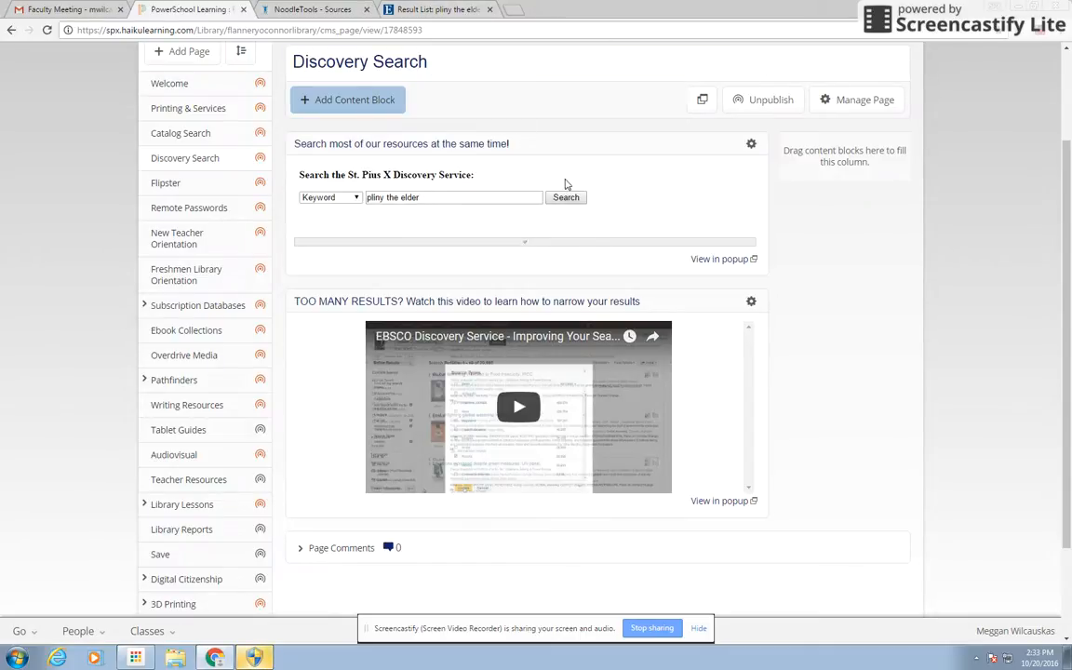
{"action": "left_click", "coordinate": [564, 198]}
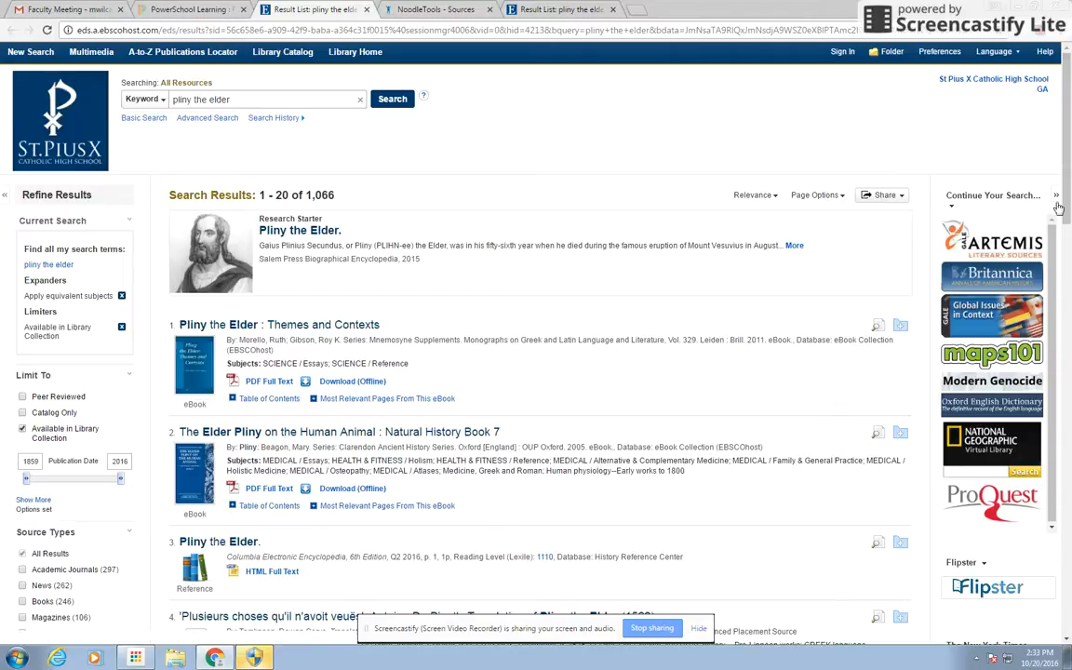
Open the third Pliny the Elder encyclopedia result in a new tab and view it
{"action": "scroll", "coordinate": [962, 178], "scroll_direction": "down", "scroll_amount": 3}
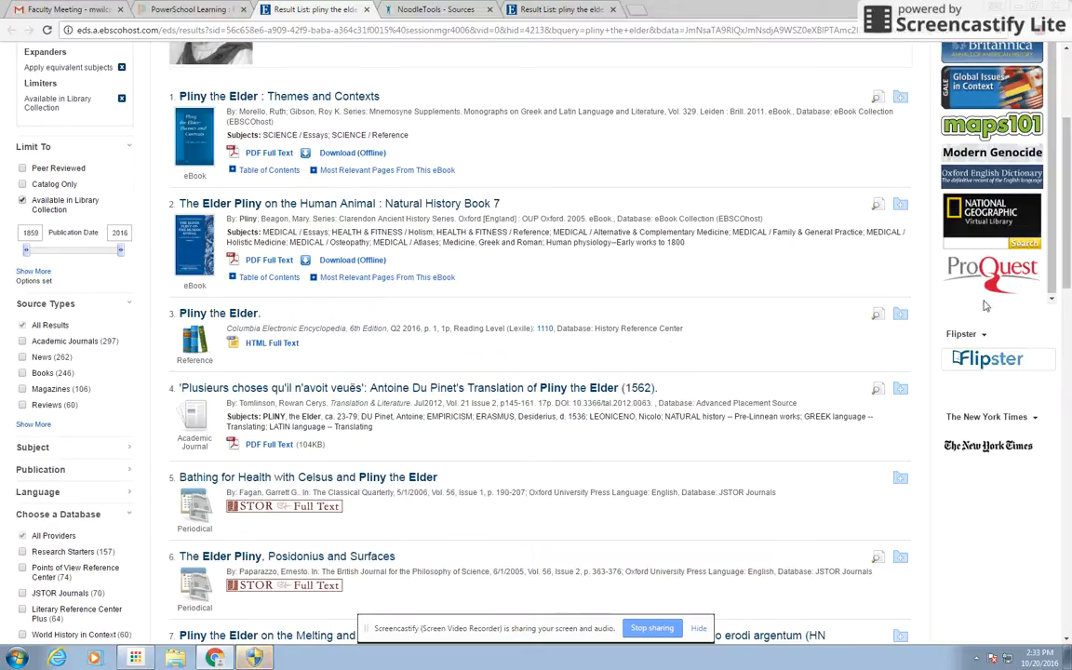
{"action": "right_click", "coordinate": [238, 320]}
{"action": "left_click", "coordinate": [280, 325]}
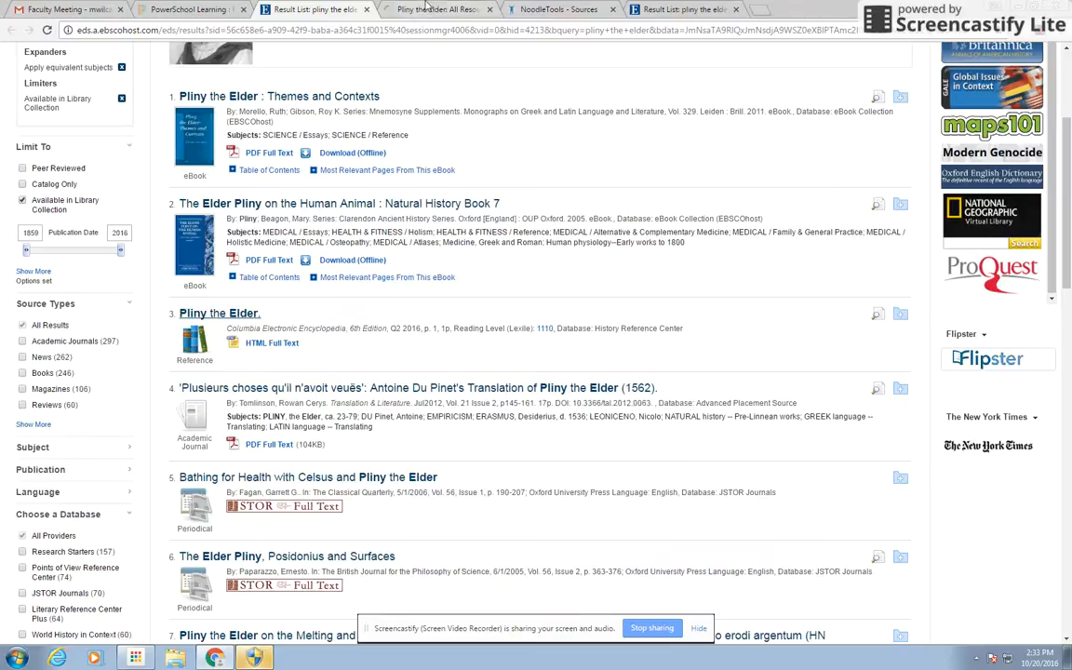
{"action": "left_click", "coordinate": [433, 9]}
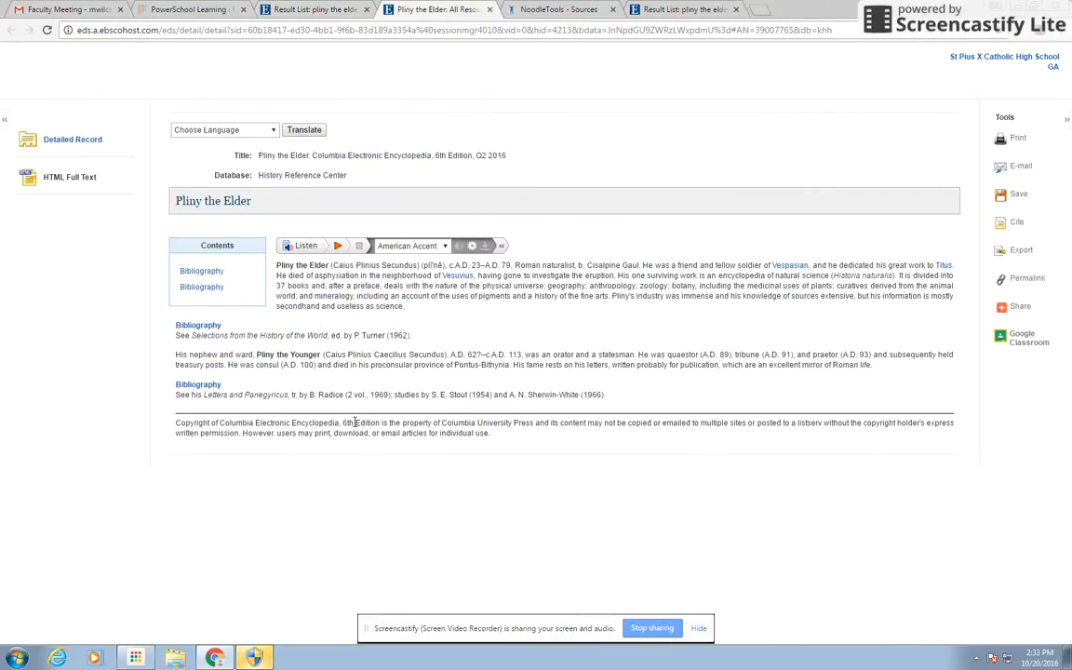
Back on the results list, open the Pliny the Elder Research Starter article
{"action": "left_click", "coordinate": [277, 8]}
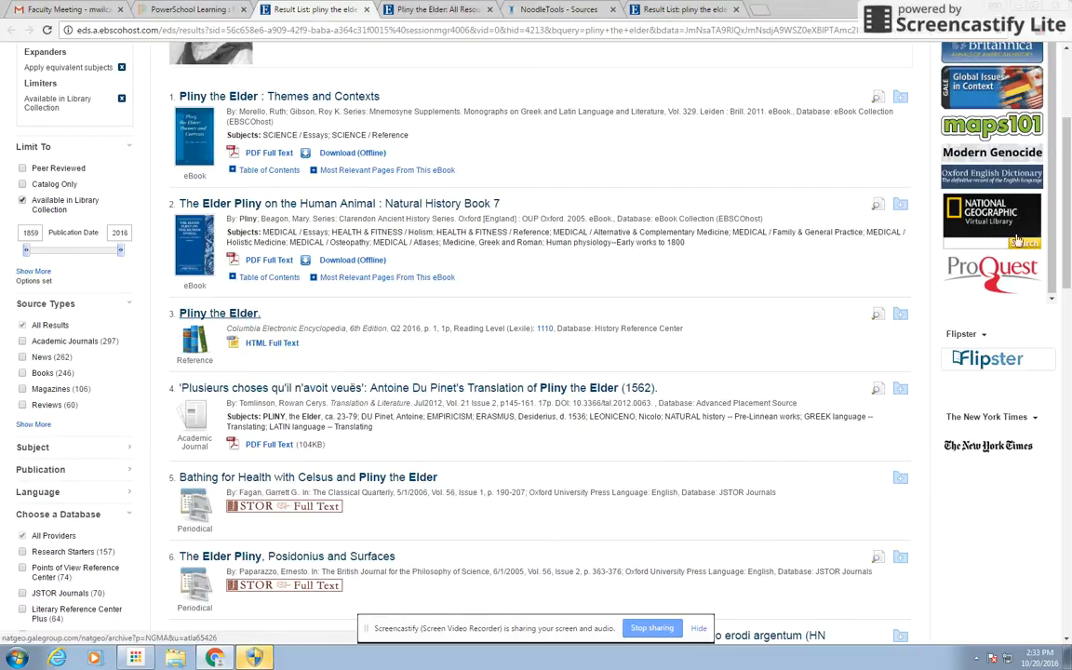
{"action": "scroll", "coordinate": [333, 154], "scroll_direction": "up", "scroll_amount": 2}
{"action": "left_click", "coordinate": [306, 186]}
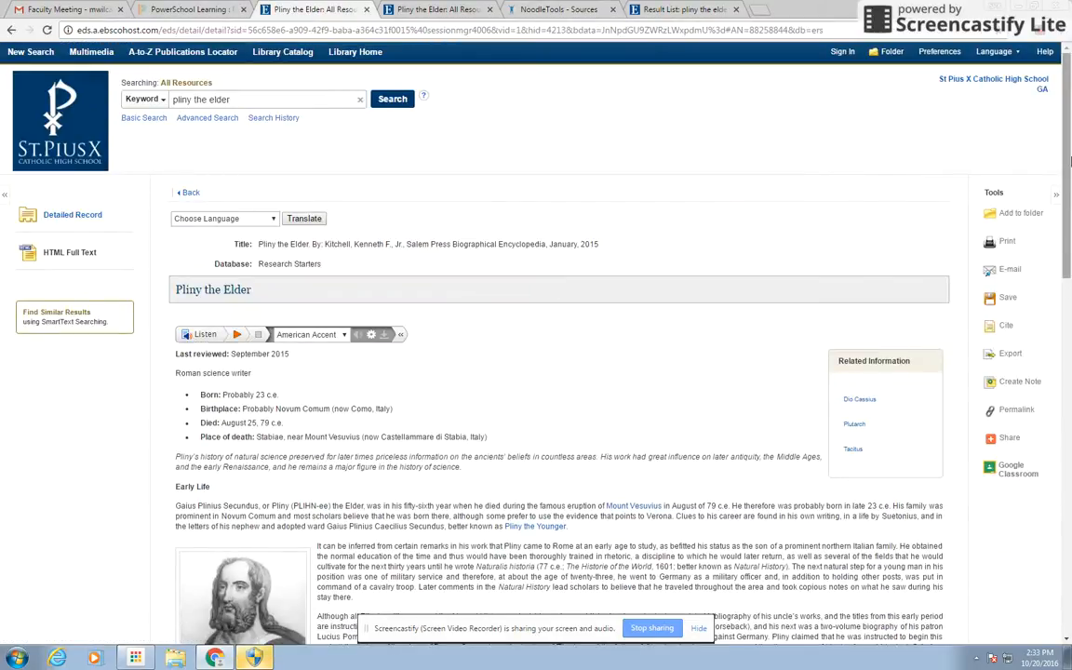
{"action": "left_click_drag", "start_coordinate": [1068, 162], "coordinate": [1061, 304]}
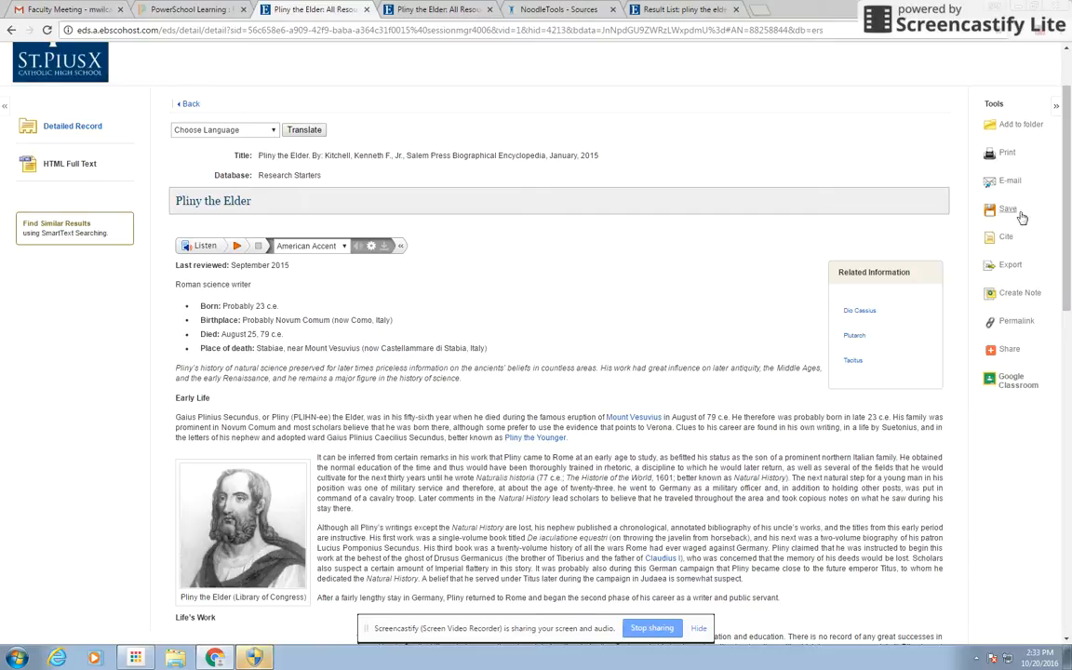
Show the Pliny the Elder article's citations and select its Chicago/Turabian Humanities bibliography entry
{"action": "left_click", "coordinate": [1006, 240]}
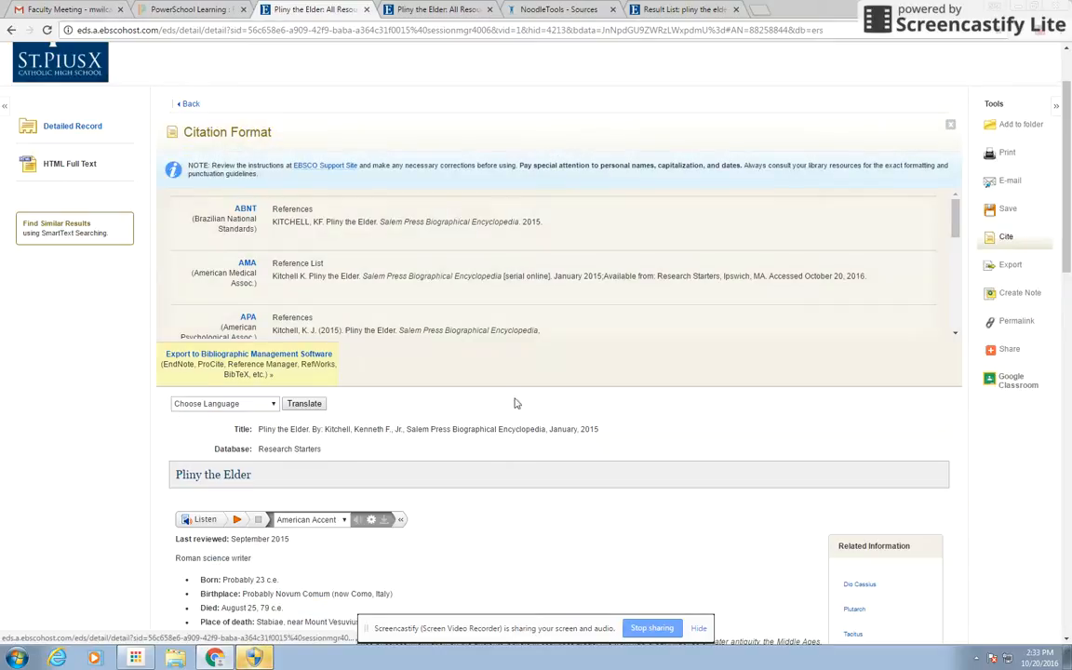
{"action": "left_click_drag", "start_coordinate": [954, 233], "coordinate": [954, 286]}
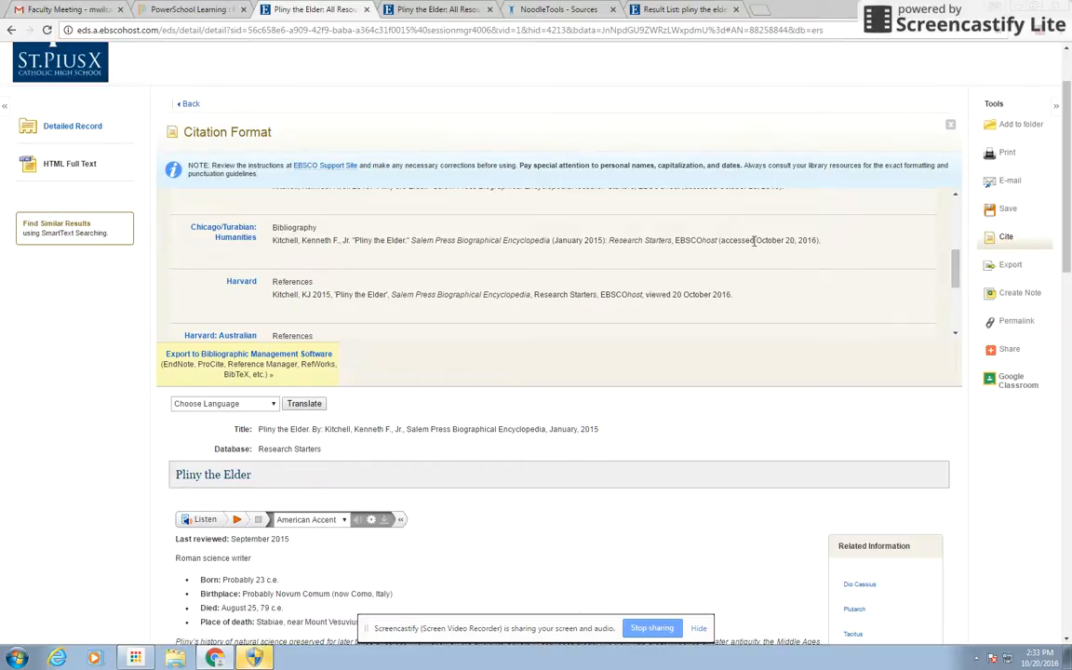
{"action": "left_click_drag", "start_coordinate": [852, 244], "coordinate": [271, 242]}
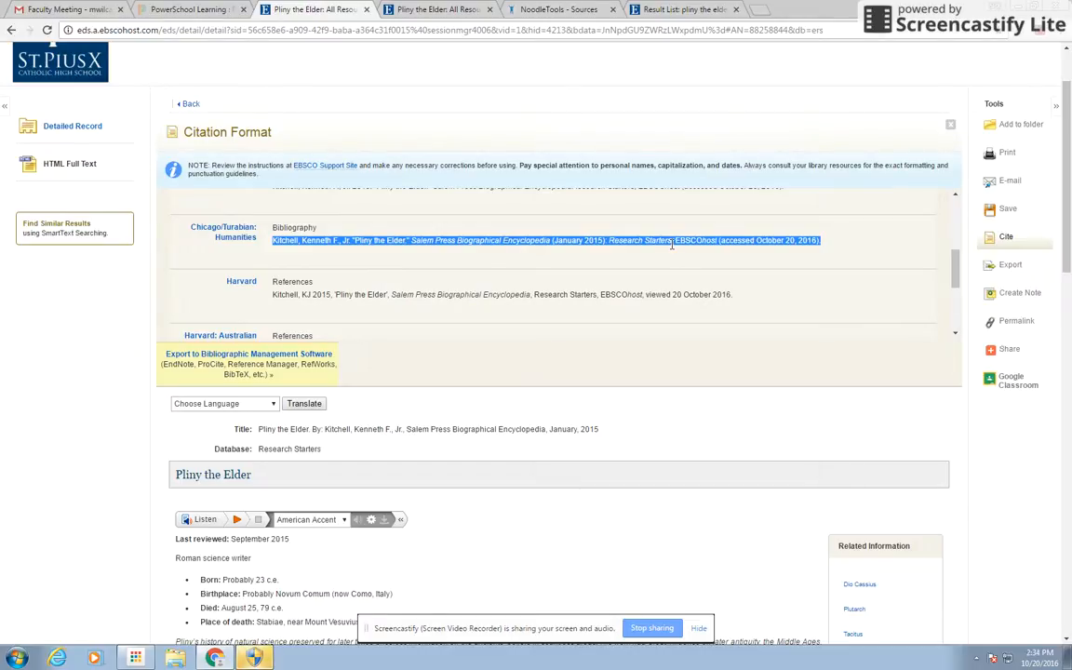
{"action": "left_click_drag", "start_coordinate": [820, 241], "coordinate": [241, 220]}
{"action": "key", "text": "ctrl+c"}
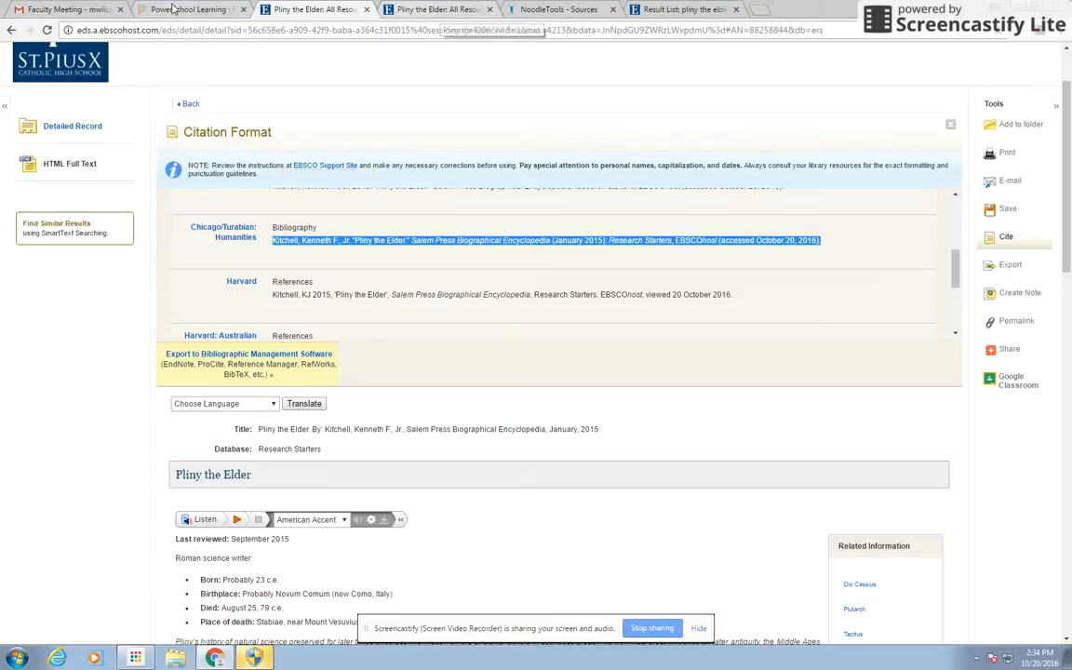
Back in the CHI Bibliography, start a new database citation of the reference source type
{"action": "left_click", "coordinate": [541, 10]}
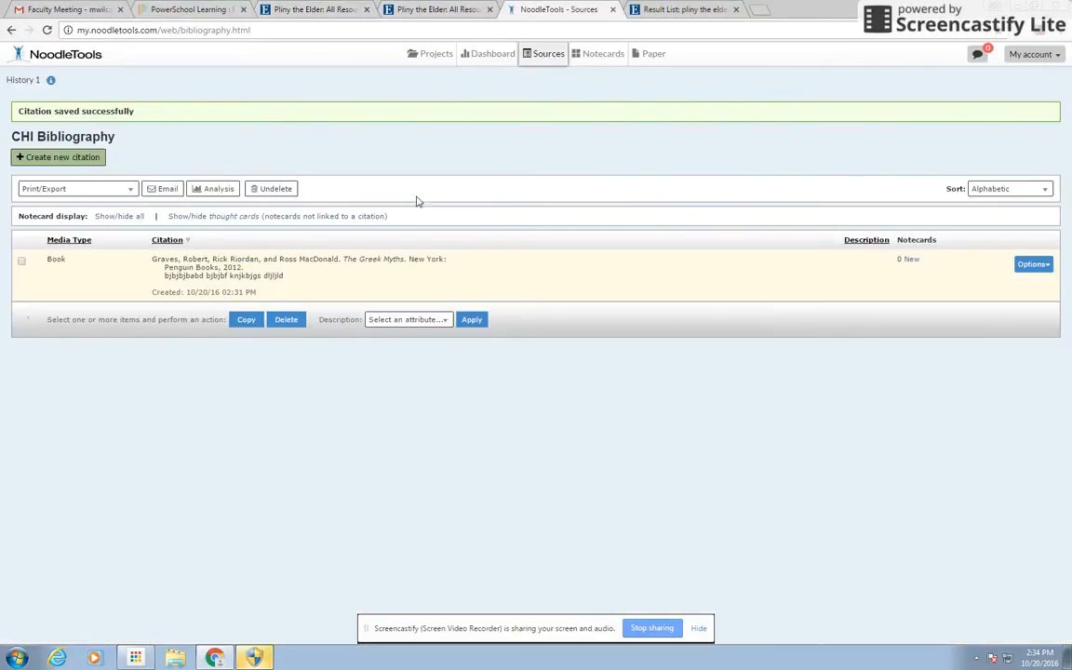
{"action": "left_click", "coordinate": [66, 159]}
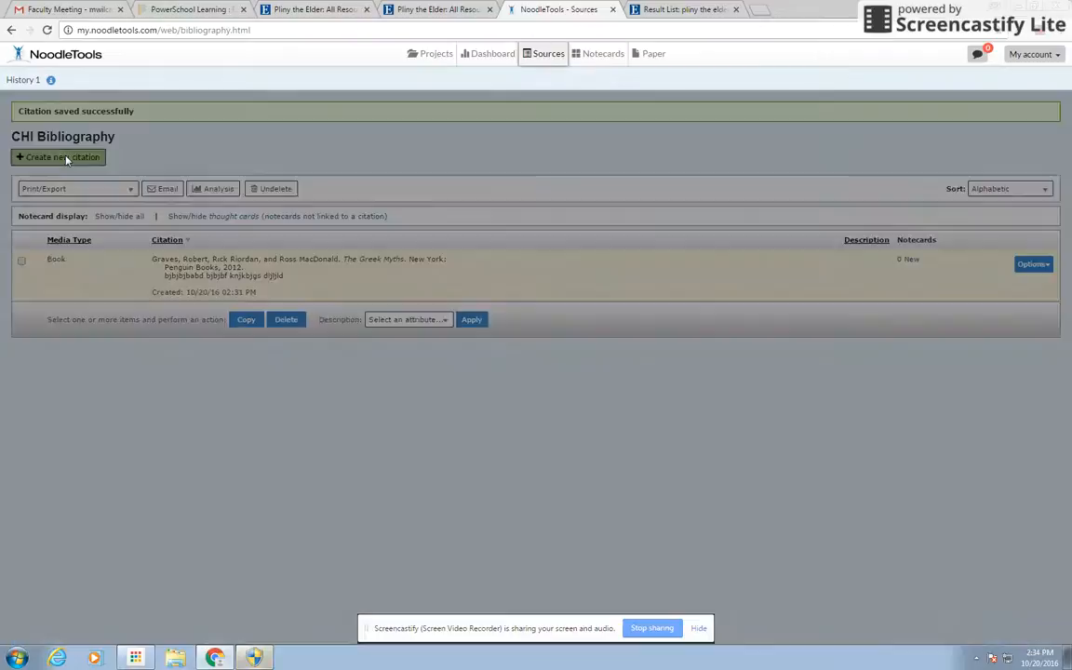
{"action": "left_click", "coordinate": [344, 164]}
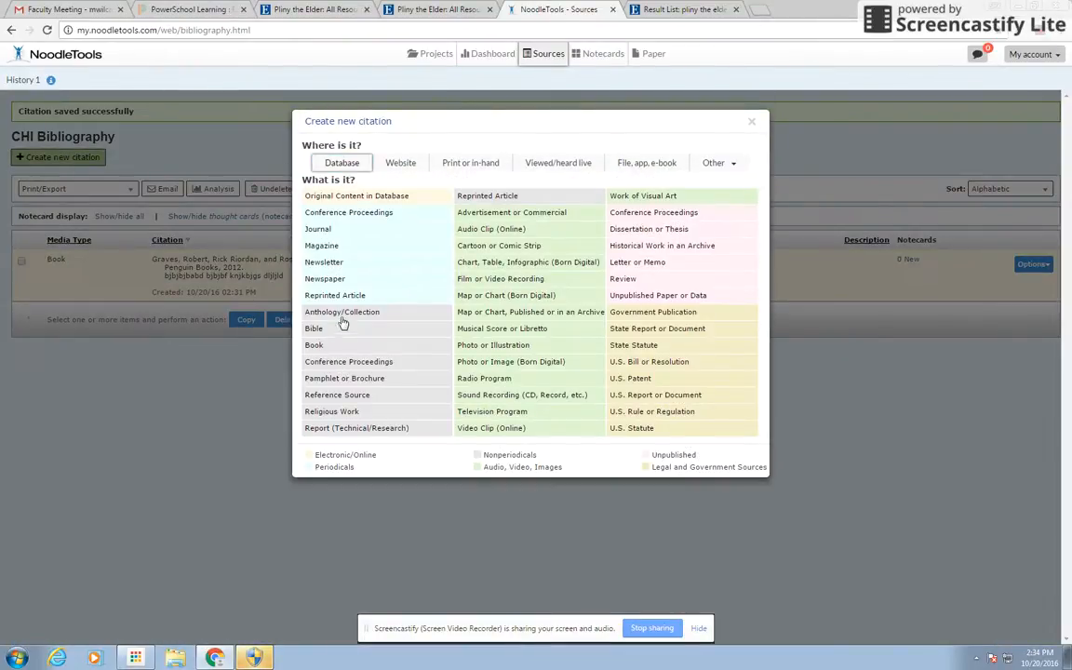
{"action": "left_click", "coordinate": [303, 362]}
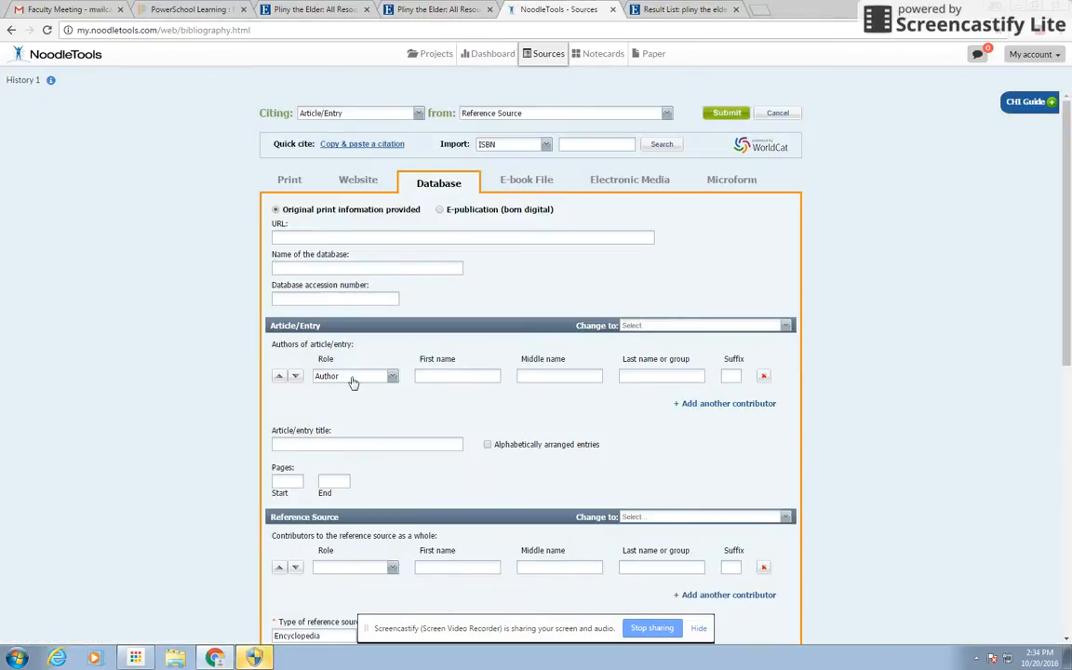
Paste the EBSCO Chicago citation for 'Pliny the Elder' into the manually-edited citation box
{"action": "left_click", "coordinate": [350, 145]}
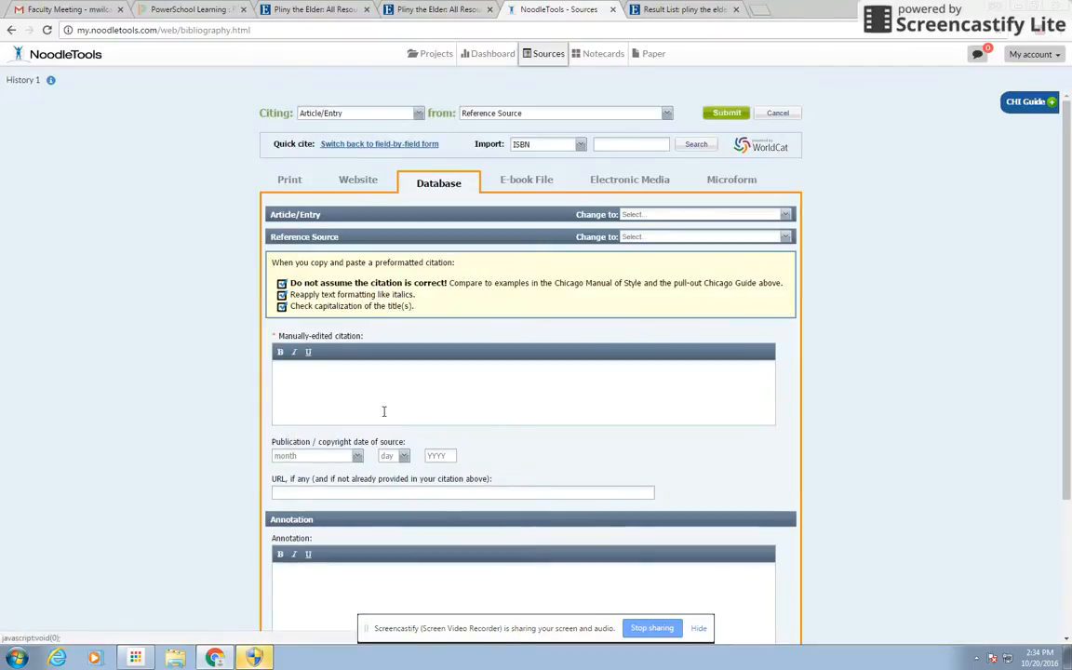
{"action": "type", "text": "Mitchell, Kenneth F., Jr. \"Pliny the Elder.\" Salem Press Biographical Encyclopedia (January 2015). Research Starters. EBSCOhost (accessed October 20, 2016)."}
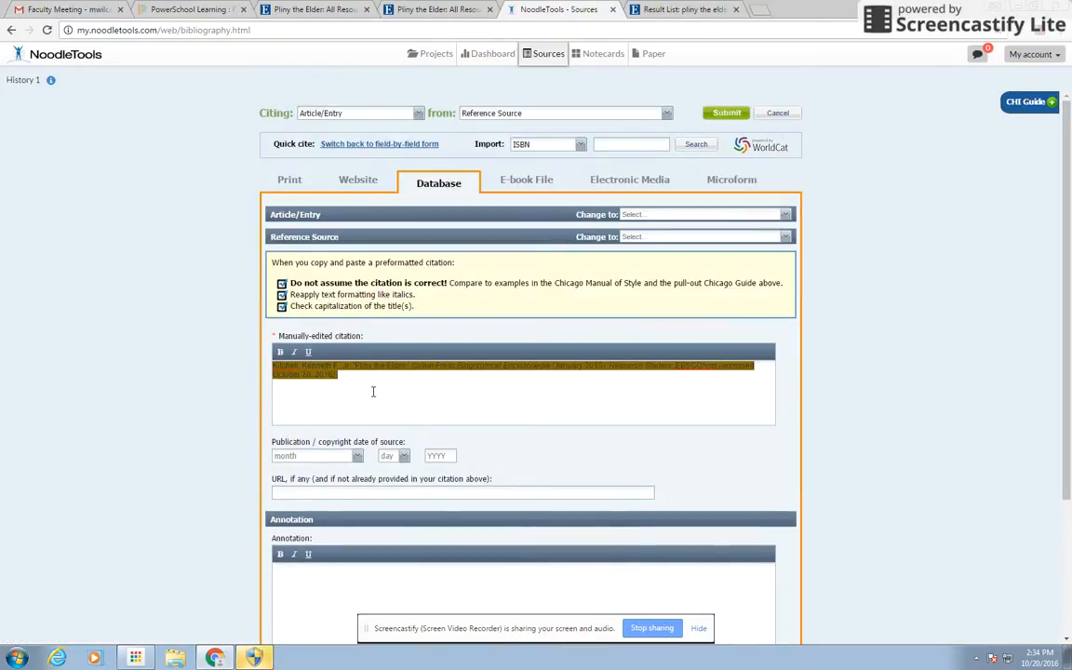
{"action": "mouse_move", "coordinate": [361, 376]}
{"action": "left_mouse_down"}
{"action": "mouse_move", "coordinate": [272, 364]}
{"action": "mouse_move", "coordinate": [354, 396]}
{"action": "left_mouse_up"}
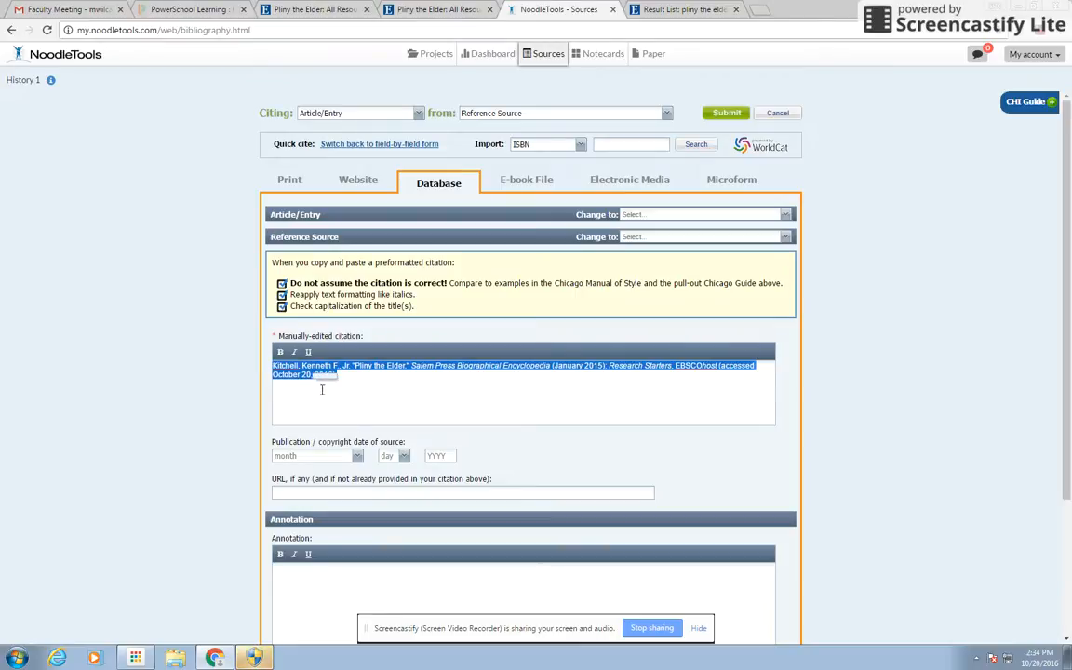
{"action": "key", "text": "ctrl+v"}
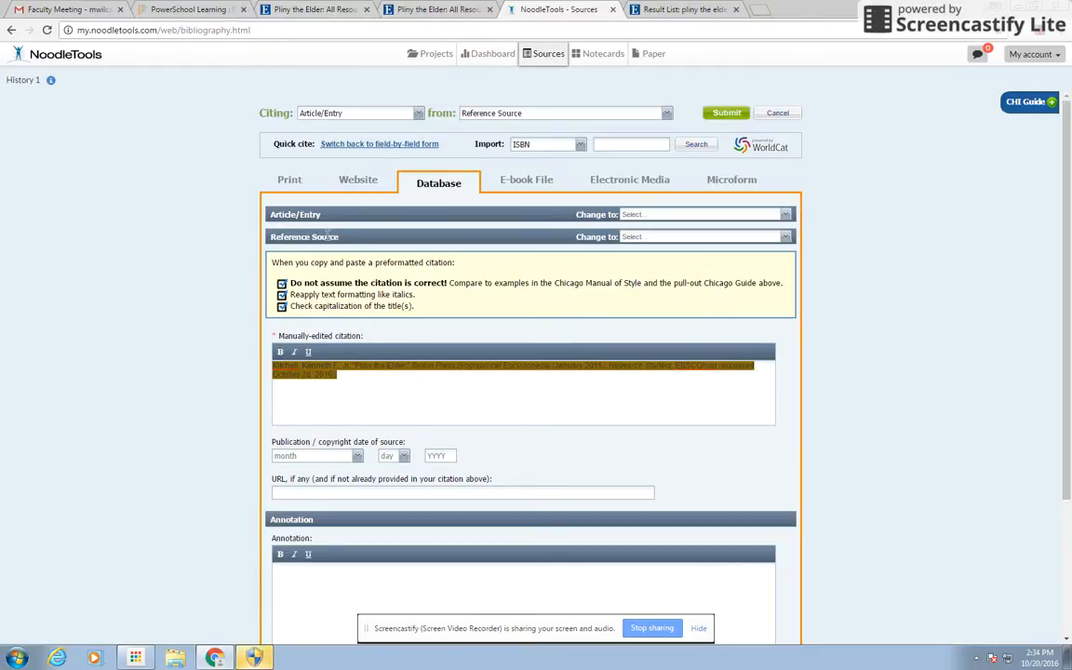
{"action": "scroll", "coordinate": [1070, 475], "scroll_direction": "down", "scroll_amount": 2}
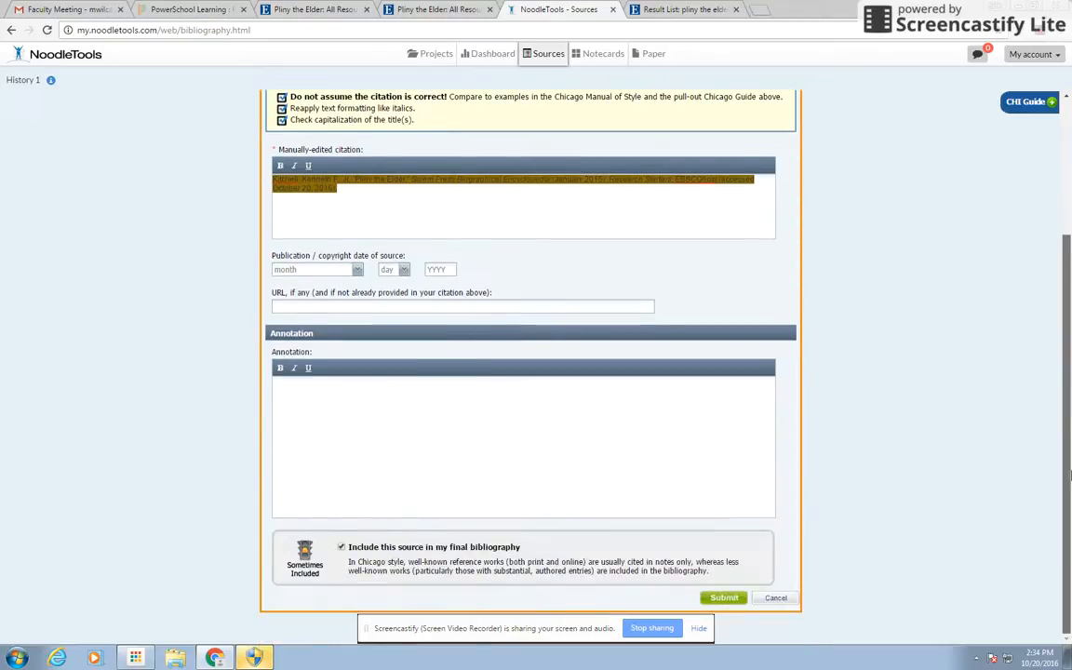
{"action": "scroll", "coordinate": [537, 393], "scroll_direction": "up", "scroll_amount": 1}
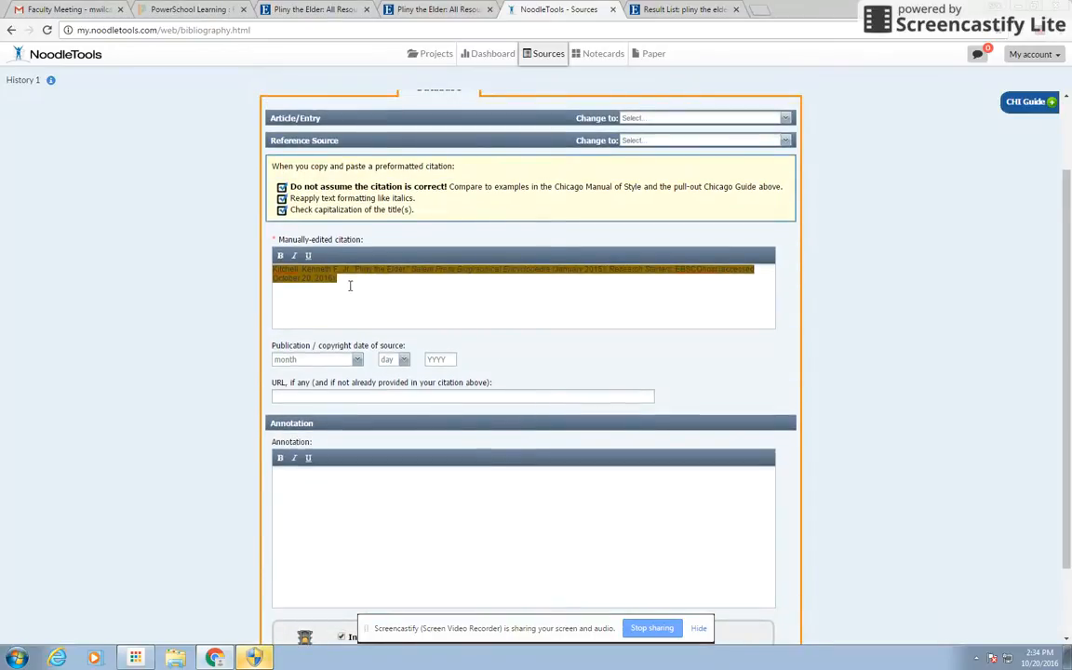
{"action": "scroll", "coordinate": [936, 326], "scroll_direction": "up", "scroll_amount": 1}
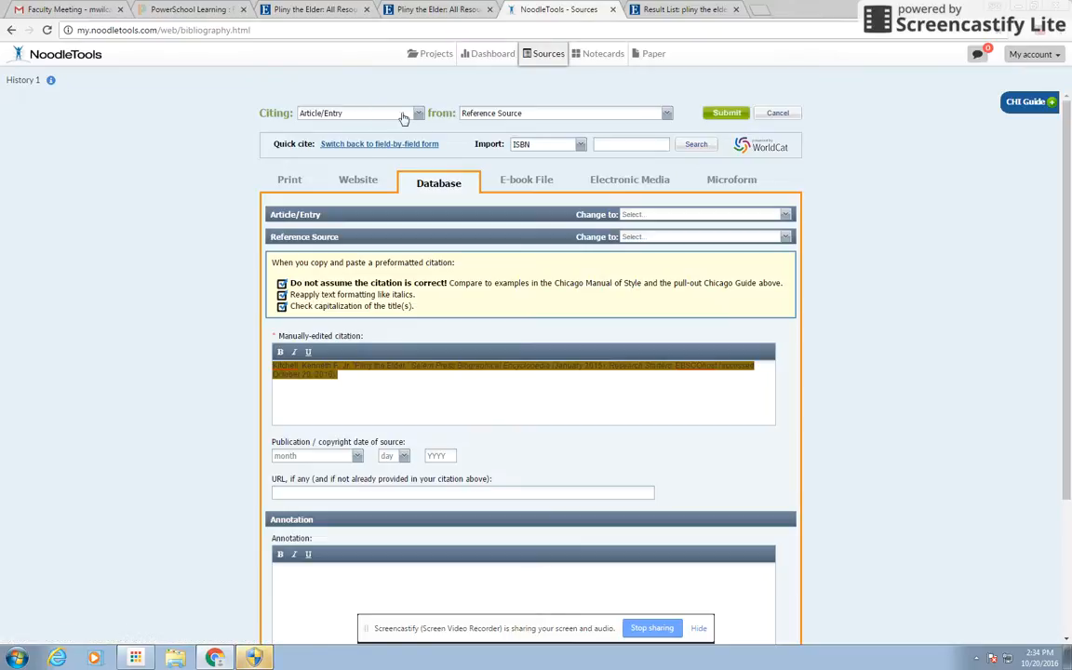
Check the Chicago guide for reference sources, then submit the Pliny the Elder citation
{"action": "left_click", "coordinate": [1028, 102]}
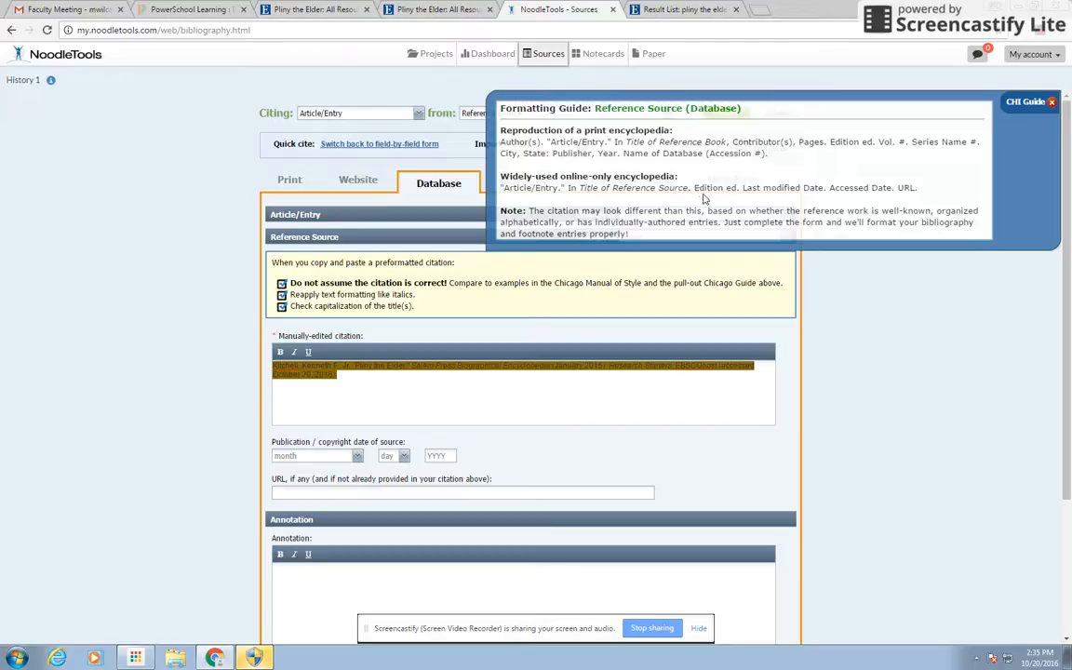
{"action": "left_click", "coordinate": [1053, 103]}
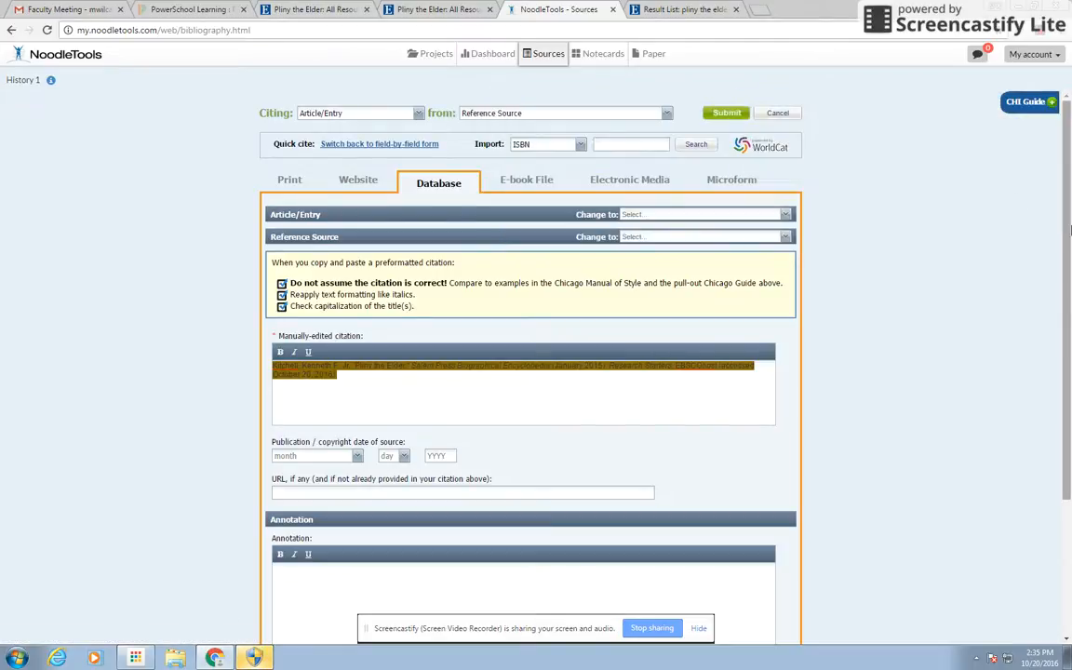
{"action": "scroll", "coordinate": [1053, 456], "scroll_direction": "down", "scroll_amount": 2}
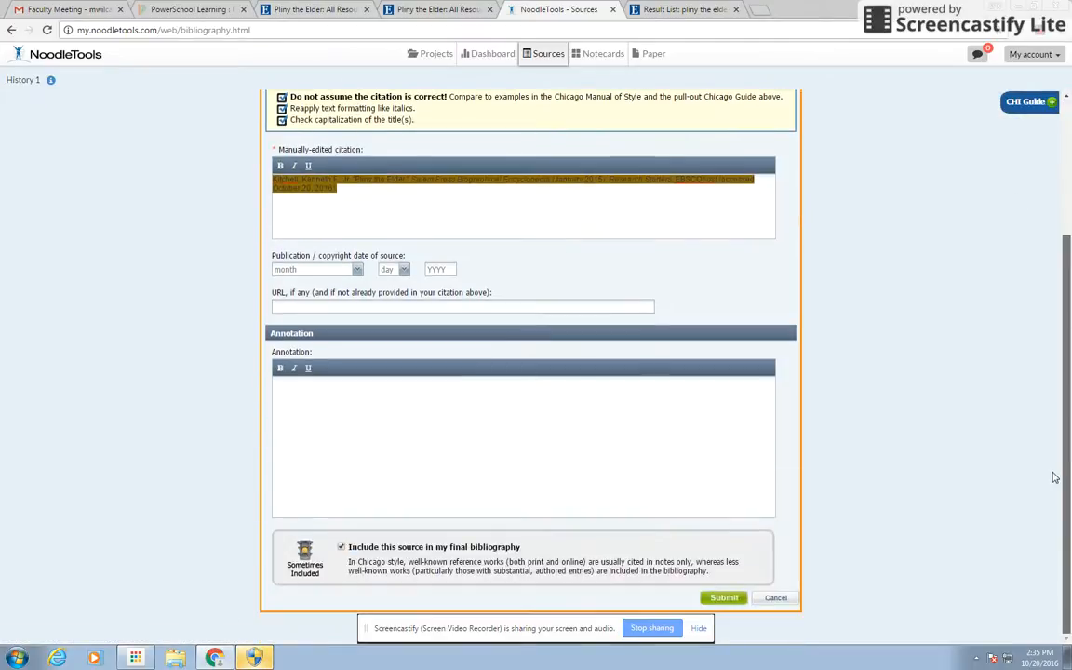
{"action": "left_click", "coordinate": [722, 598]}
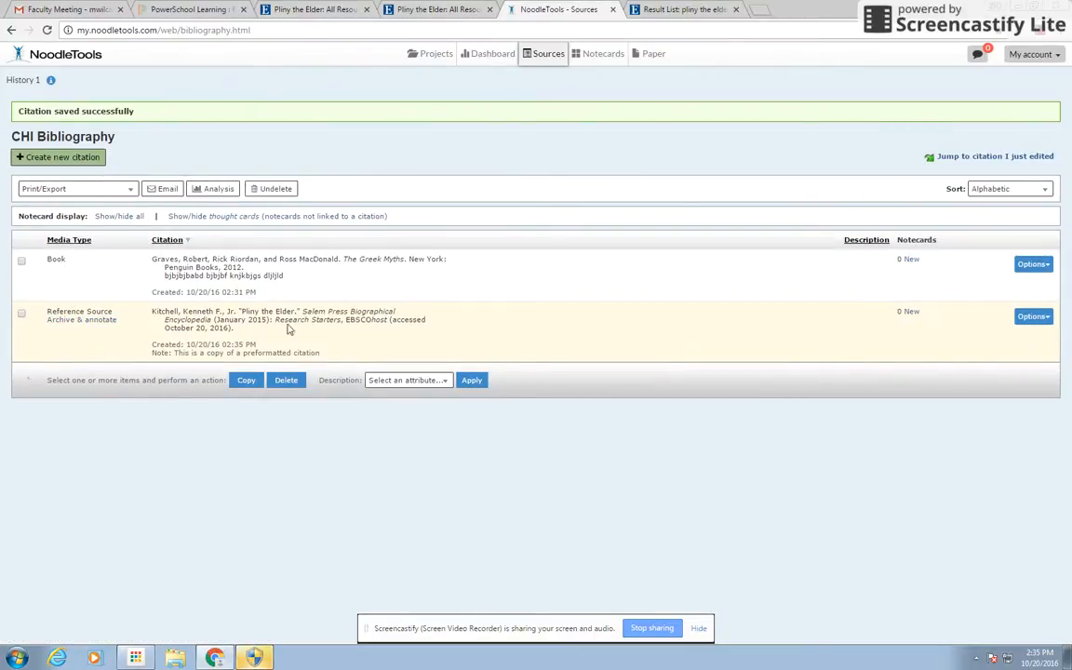
{"action": "left_click", "coordinate": [1034, 316]}
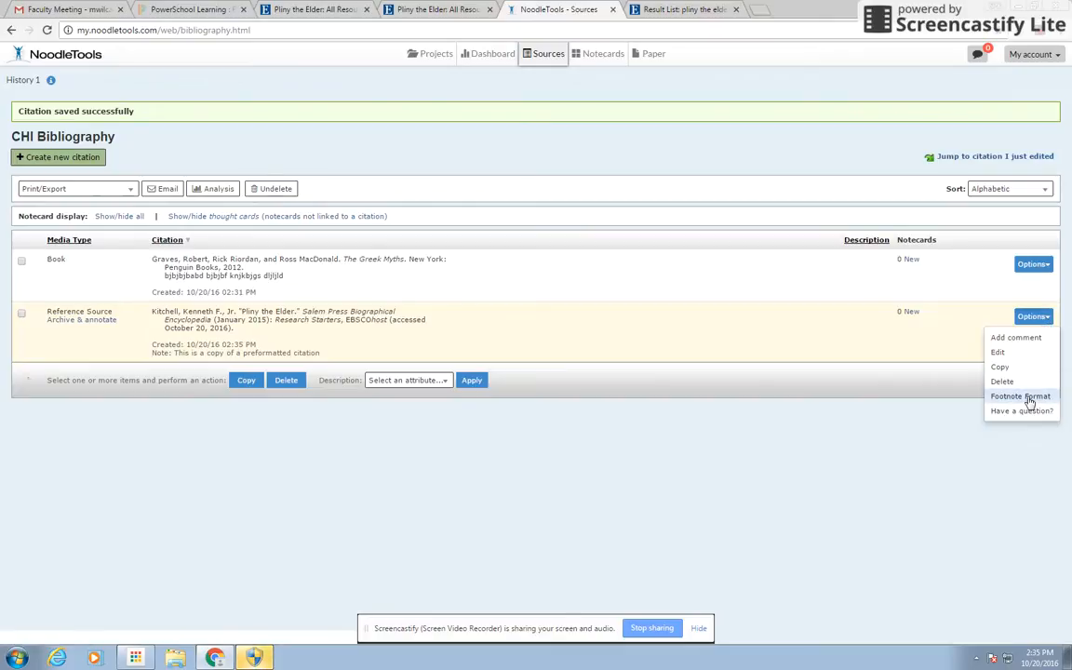
{"action": "left_click", "coordinate": [964, 397]}
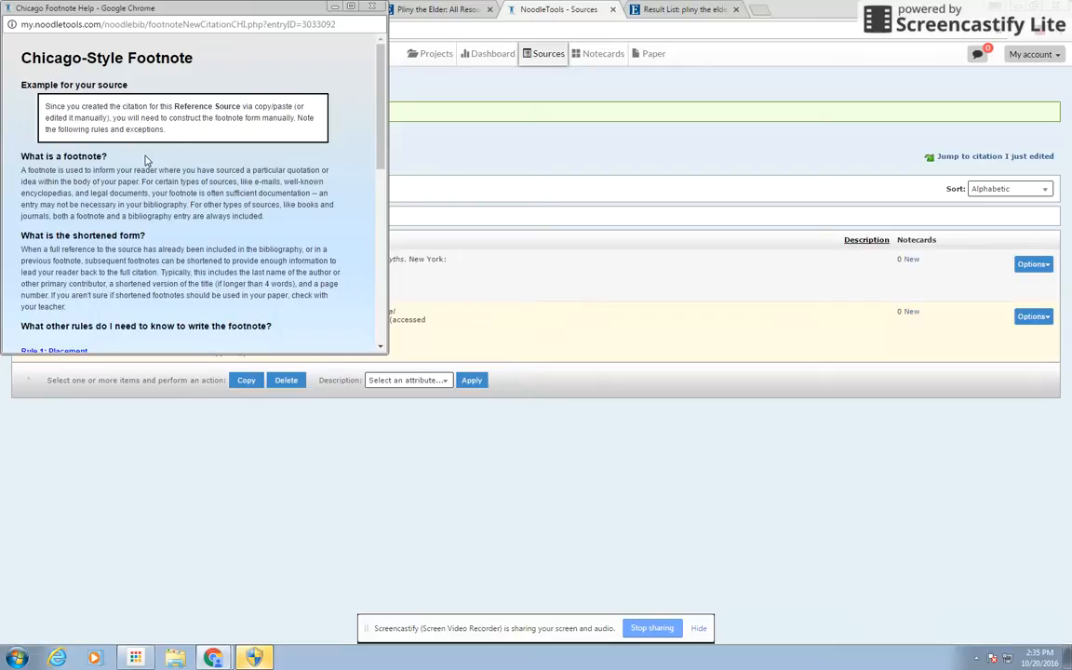
{"action": "left_click", "coordinate": [374, 8]}
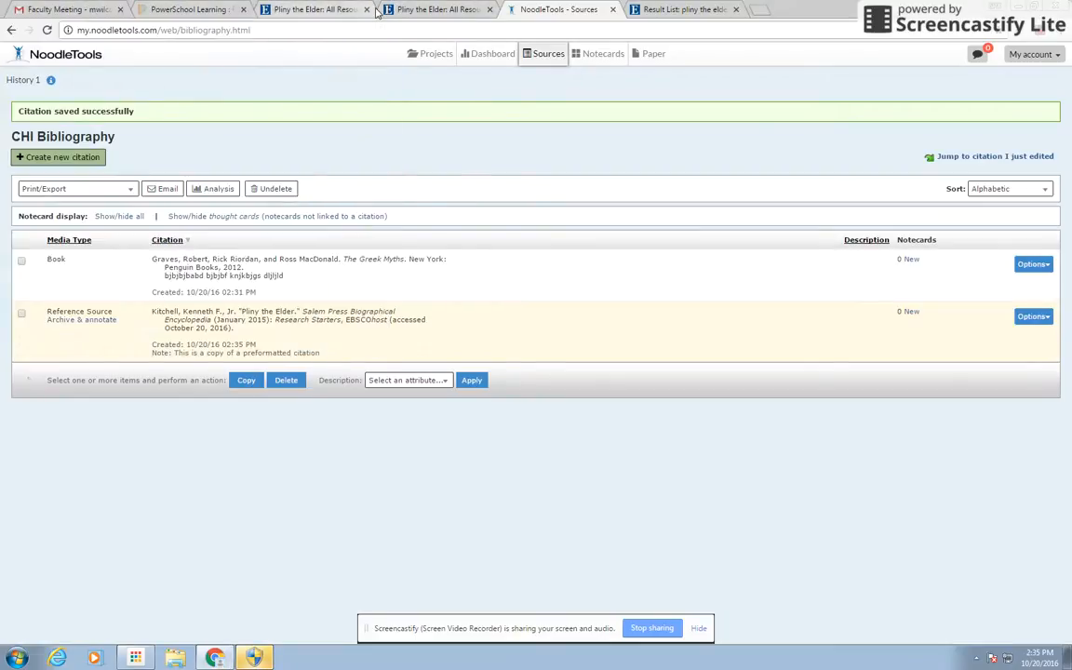
{"action": "left_click", "coordinate": [119, 187]}
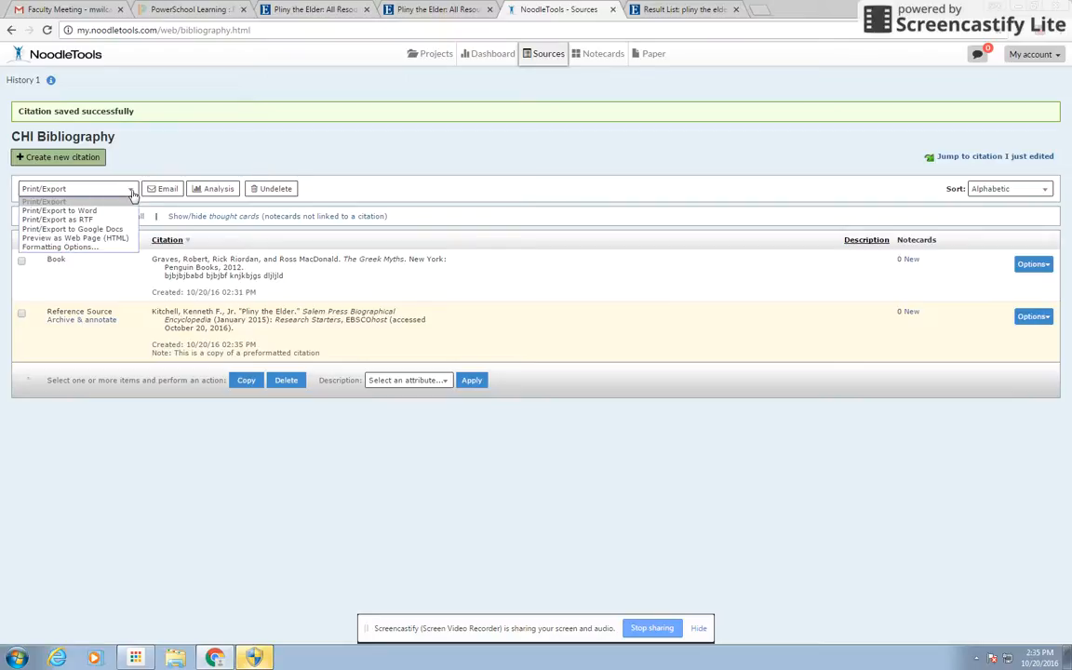
{"action": "left_click", "coordinate": [95, 248]}
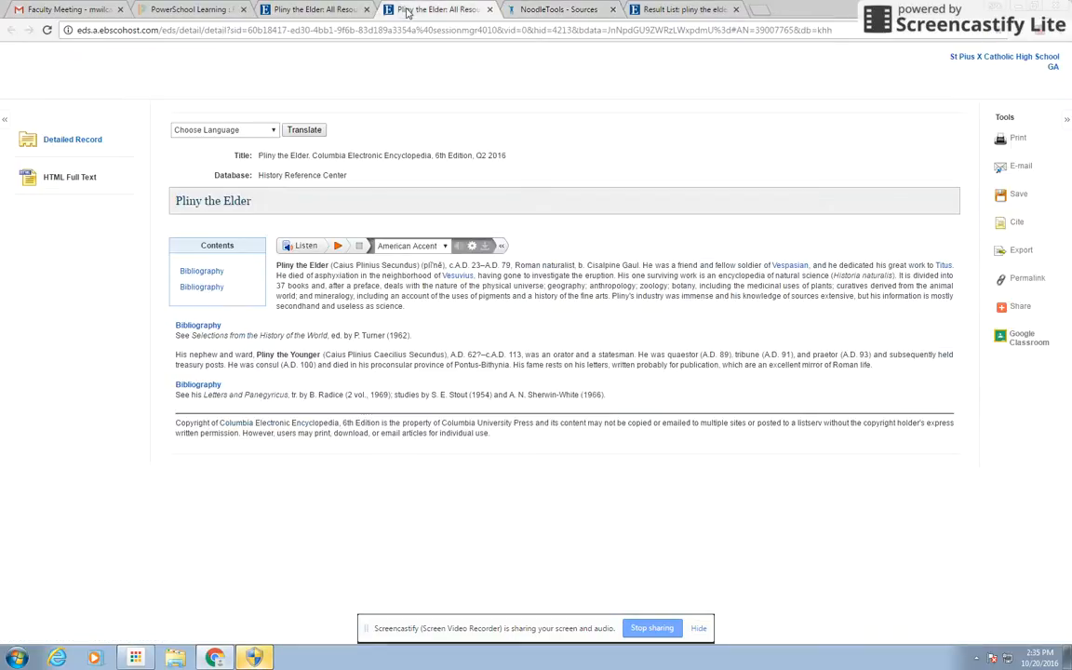
{"action": "left_click", "coordinate": [409, 9]}
{"action": "left_click", "coordinate": [343, 8]}
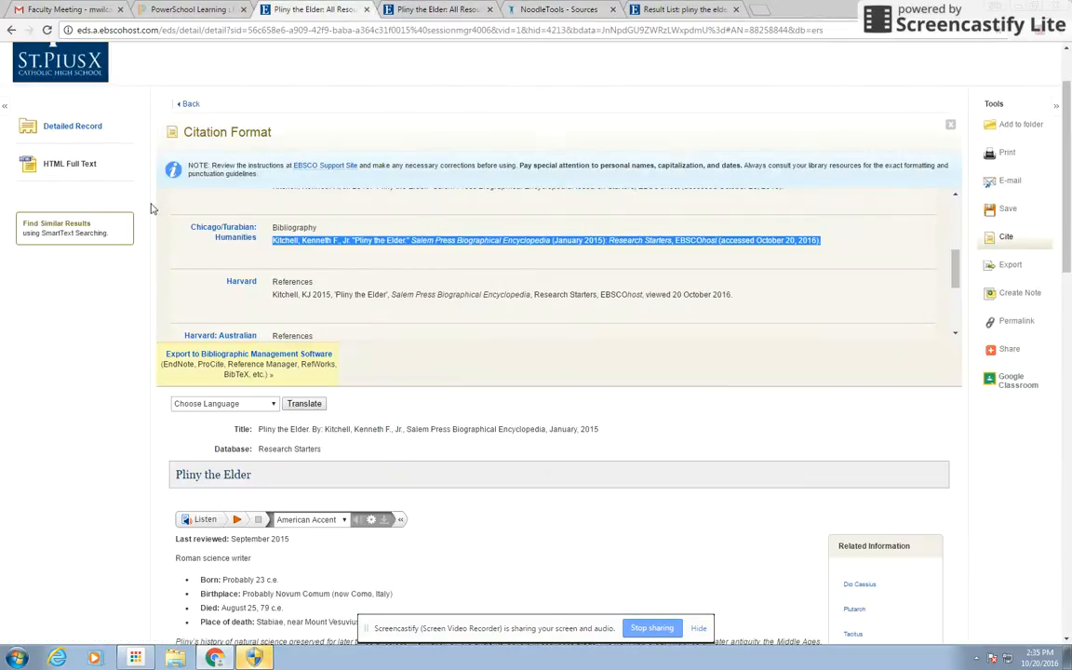
{"action": "left_click", "coordinate": [532, 9]}
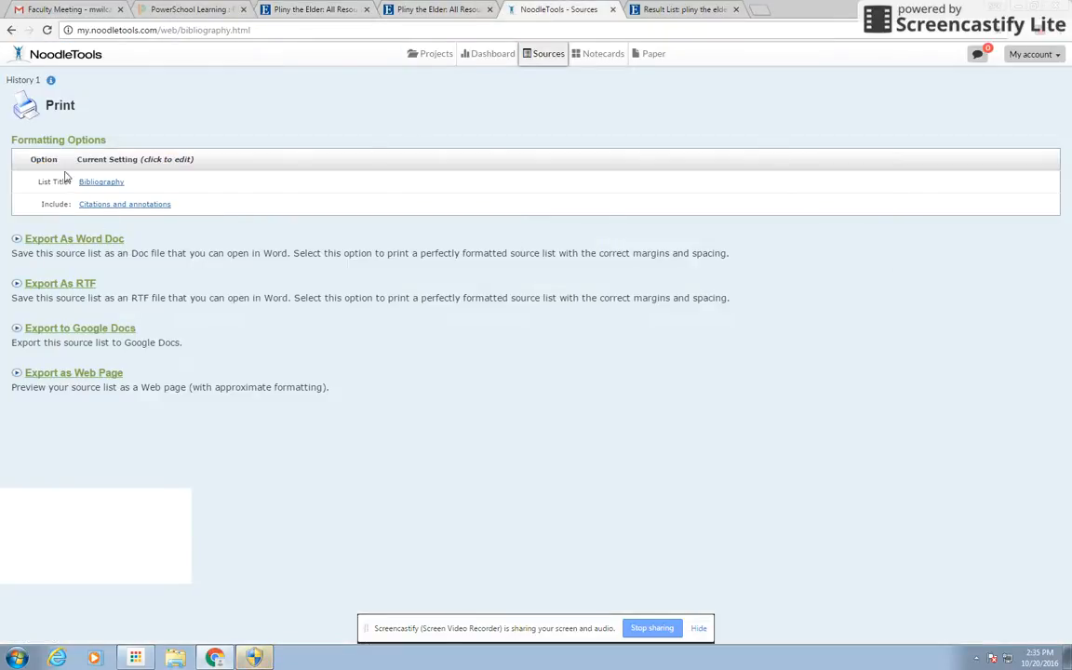
{"action": "left_click", "coordinate": [548, 54]}
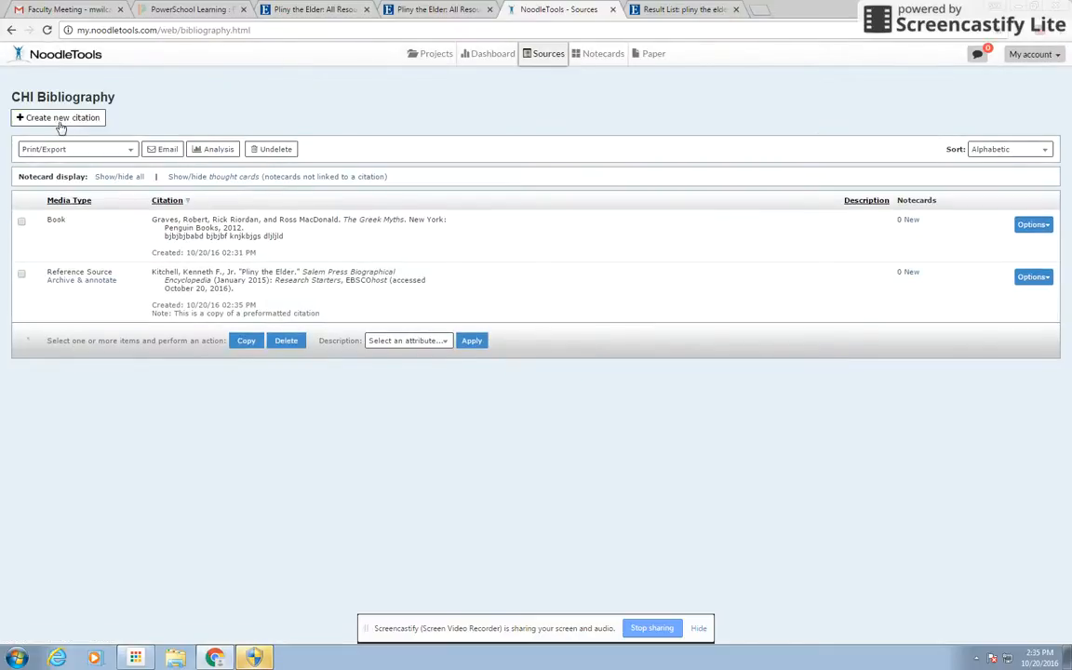
Start a new citation and review source types under Database, Website, Print, Viewed/heard live, File, Other, ending on Database
{"action": "left_click", "coordinate": [58, 122]}
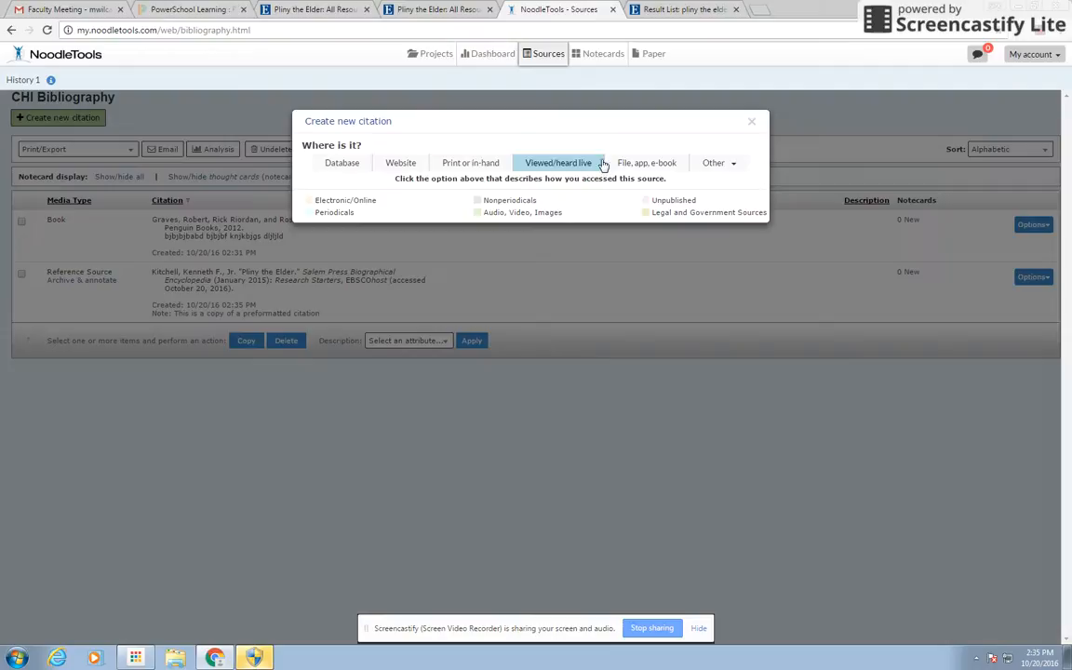
{"action": "left_click", "coordinate": [336, 167]}
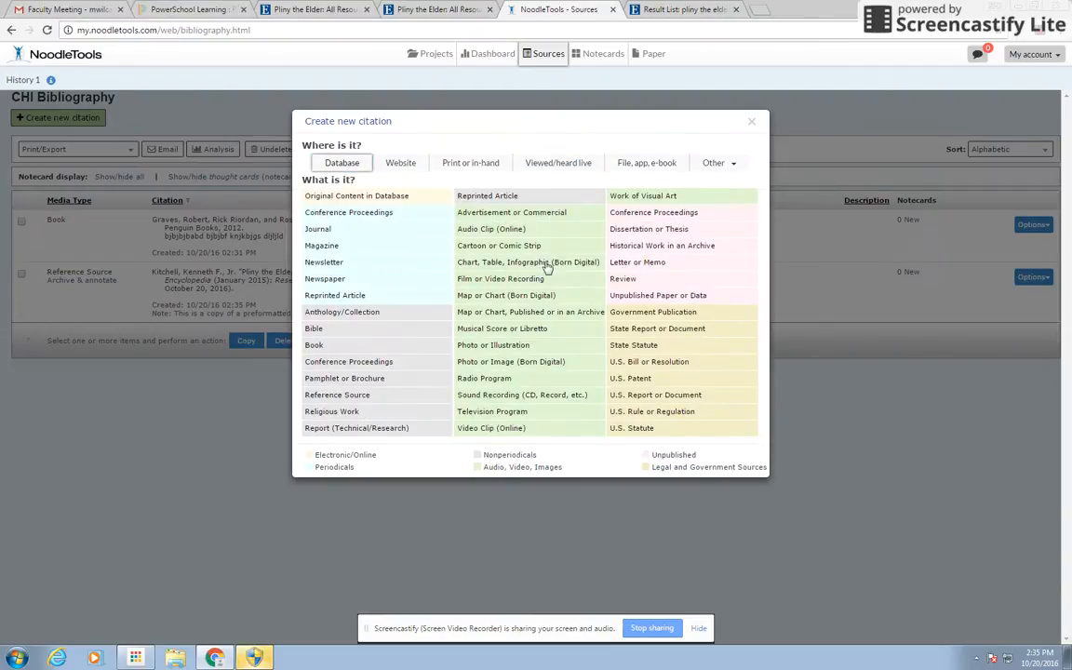
{"action": "left_click", "coordinate": [401, 168]}
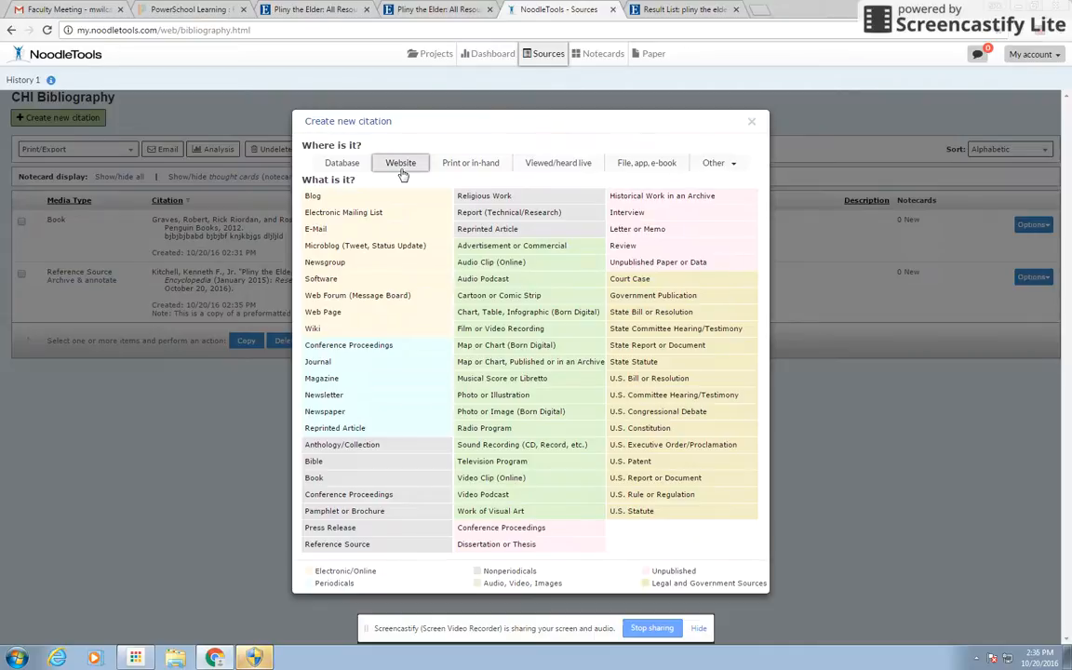
{"action": "left_click", "coordinate": [470, 163]}
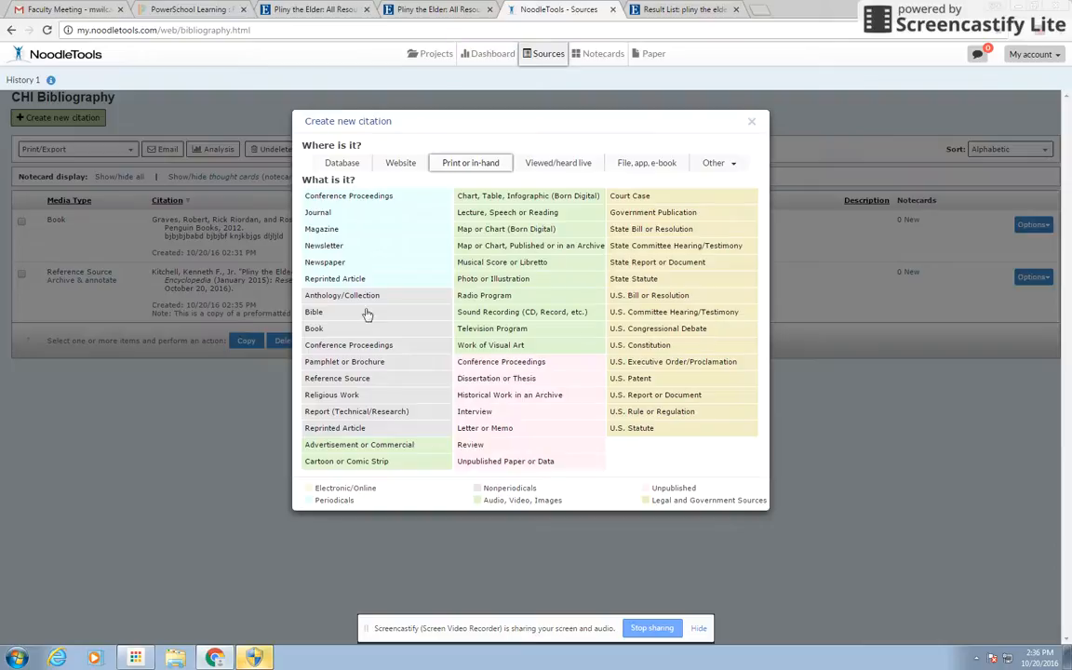
{"action": "left_click", "coordinate": [561, 170]}
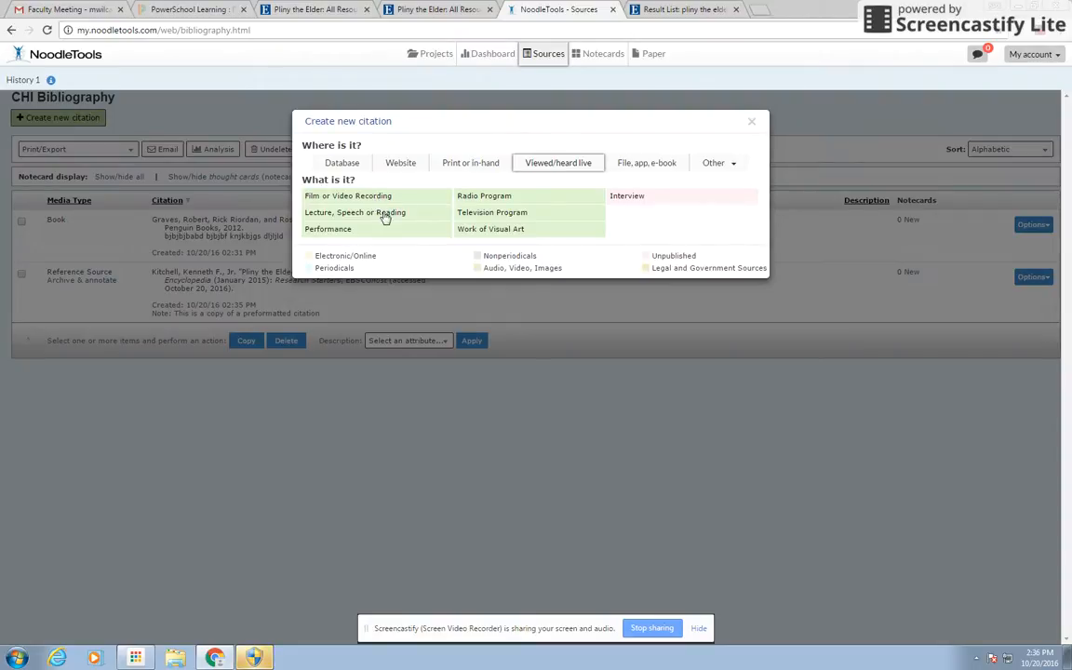
{"action": "left_click", "coordinate": [642, 164]}
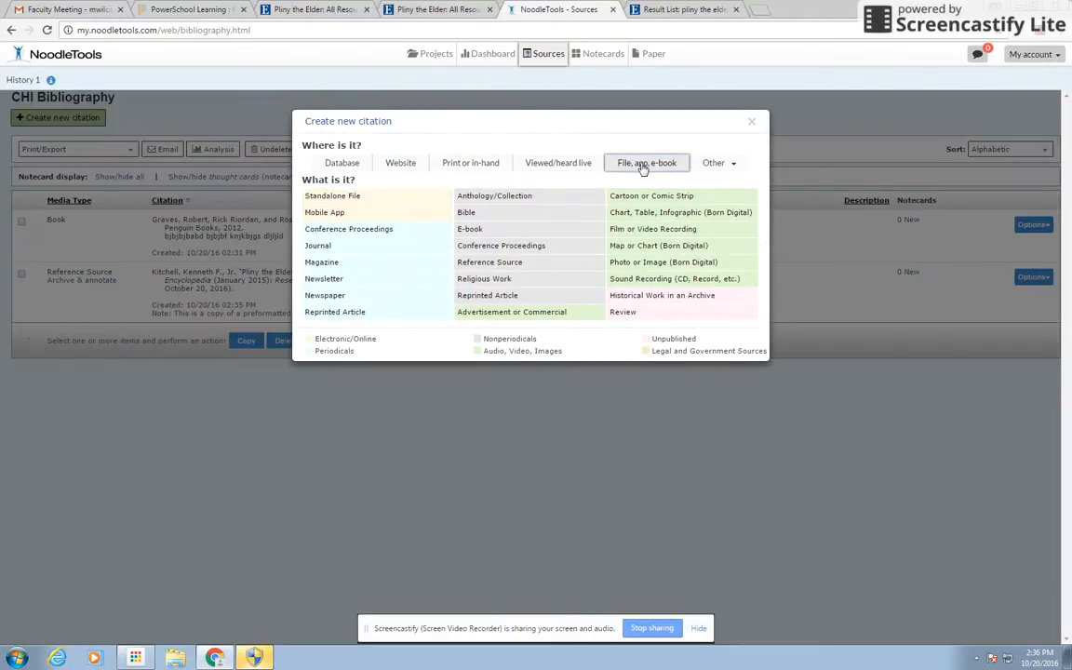
{"action": "left_click", "coordinate": [722, 165]}
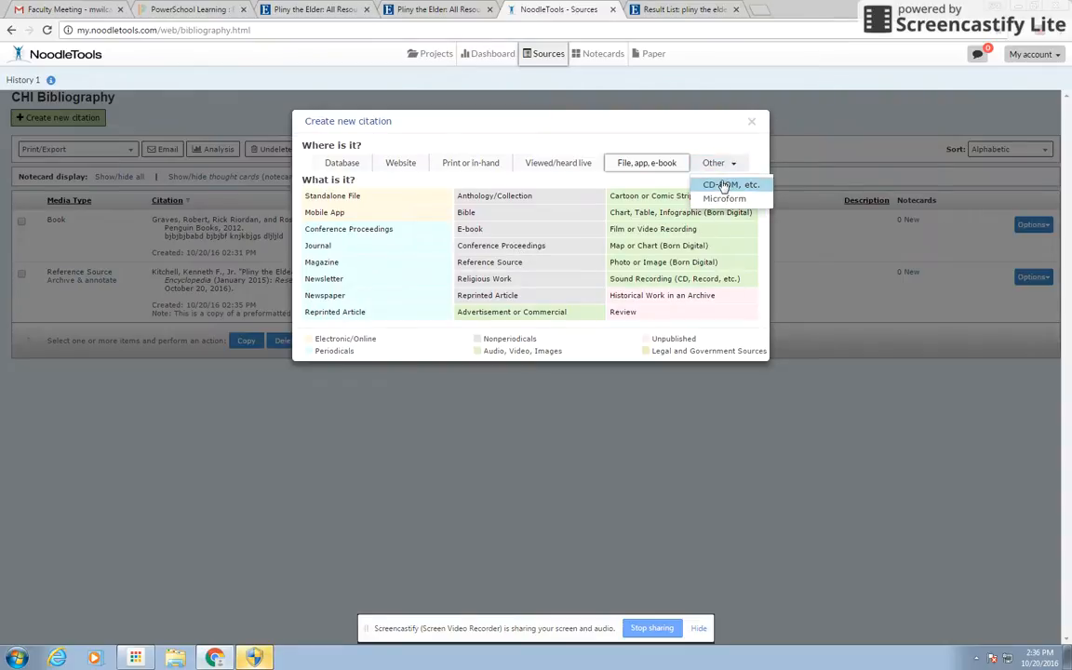
{"action": "left_click", "coordinate": [342, 164]}
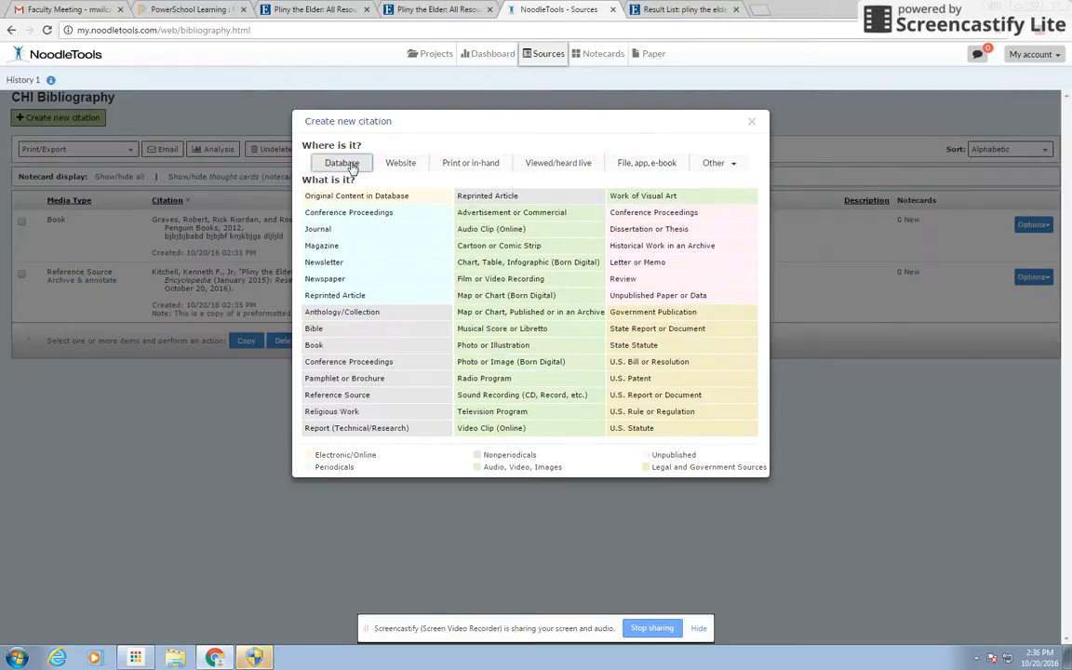